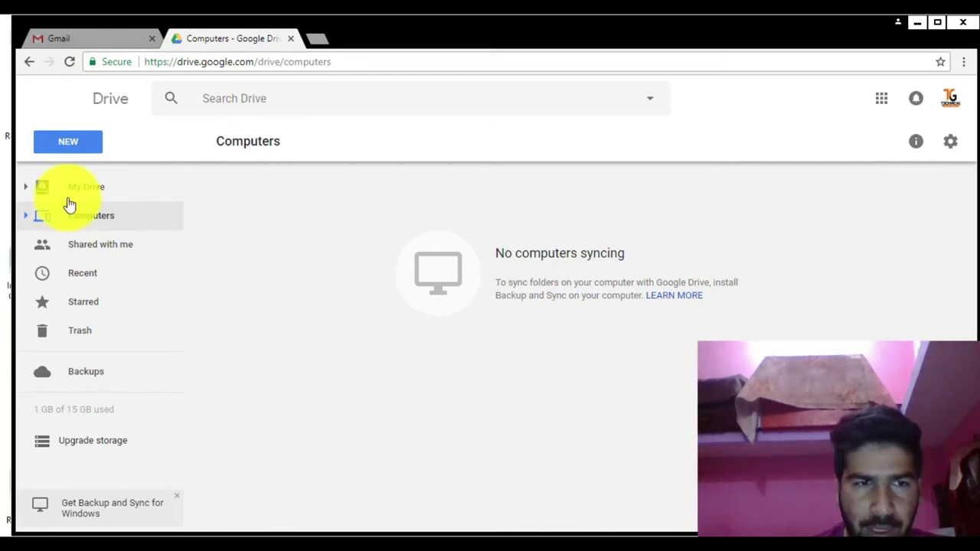
# Step: Open the Backup and Sync help page and expand its Windows download and installation instructions
pyautogui.click(687, 304)
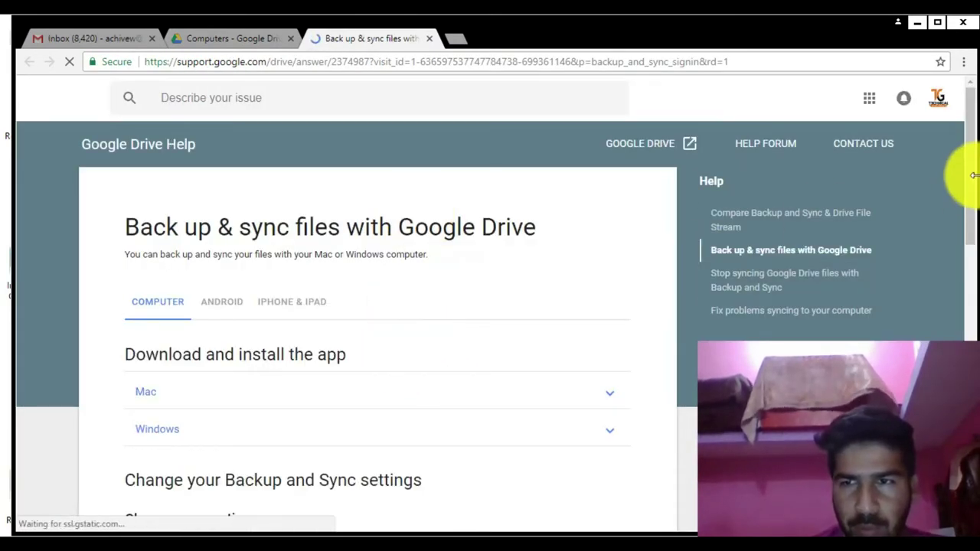
pyautogui.moveTo(970, 176); pyautogui.dragTo(928, 212)
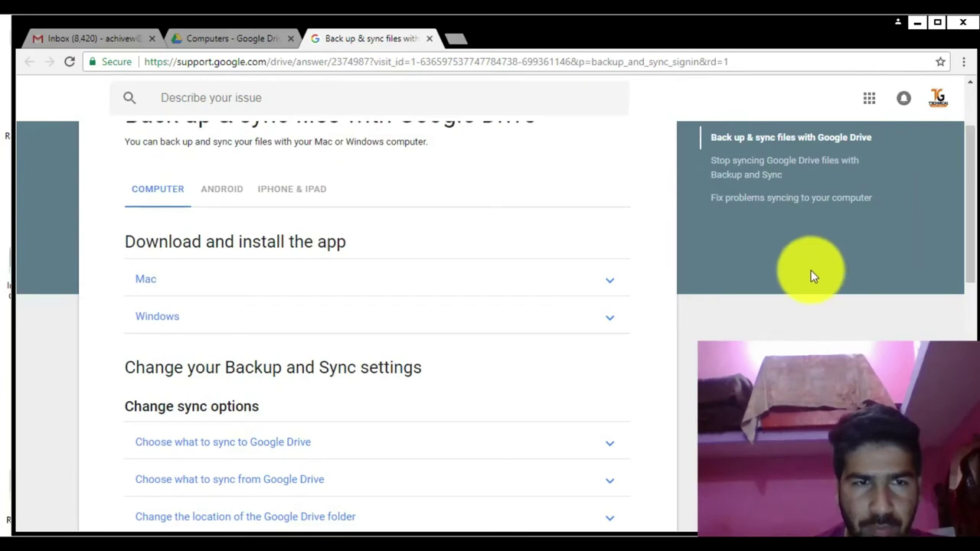
pyautogui.click(199, 325)
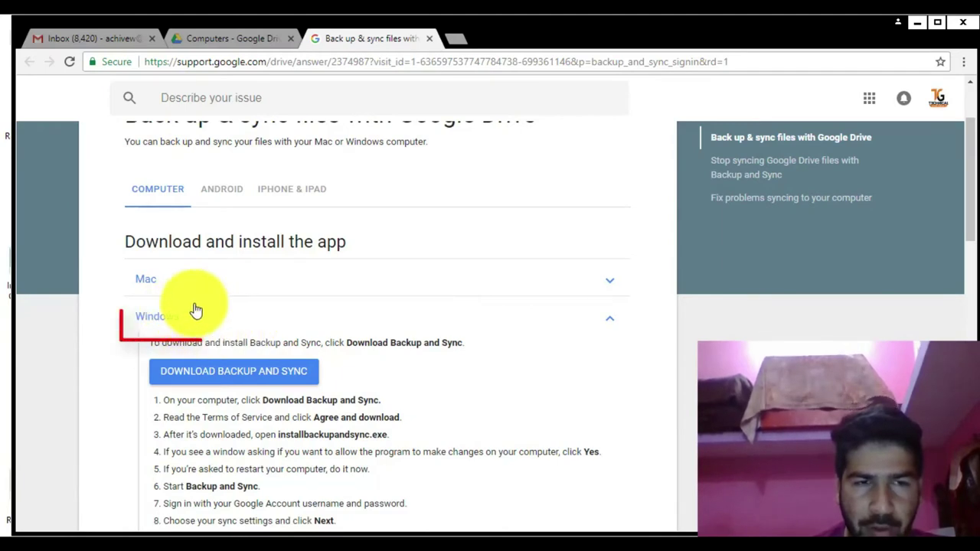
pyautogui.click(154, 281)
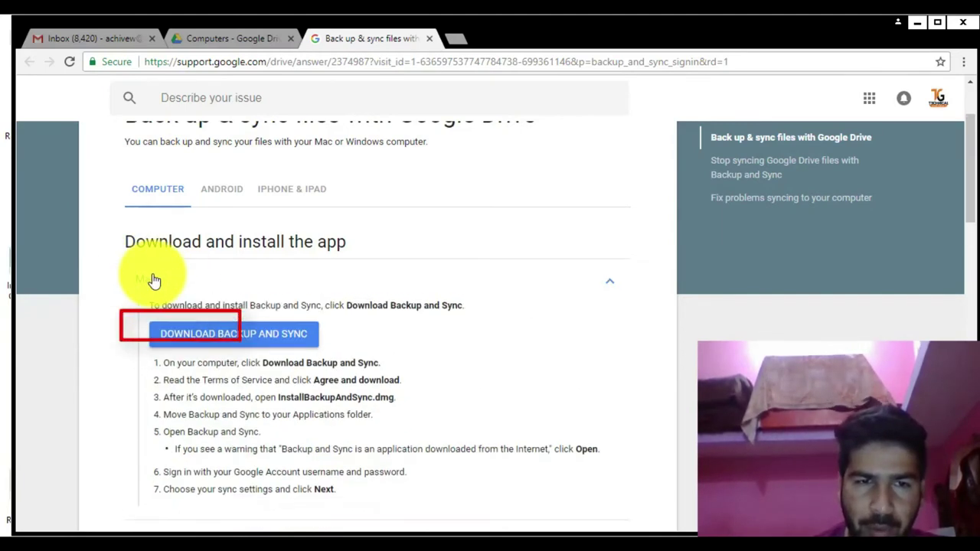
pyautogui.click(153, 280)
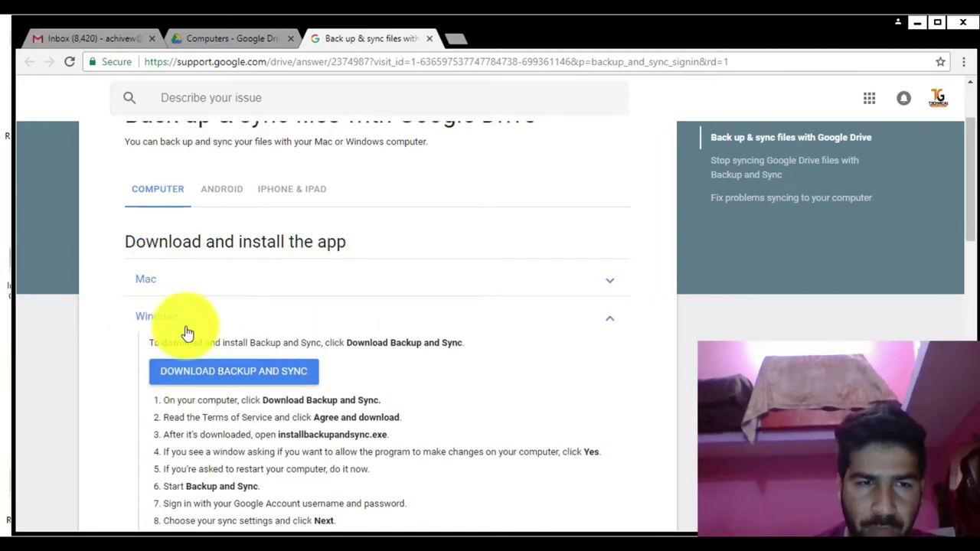
# Step: Open the Windows download page for Backup and Sync from the help instructions
pyautogui.click(214, 375)
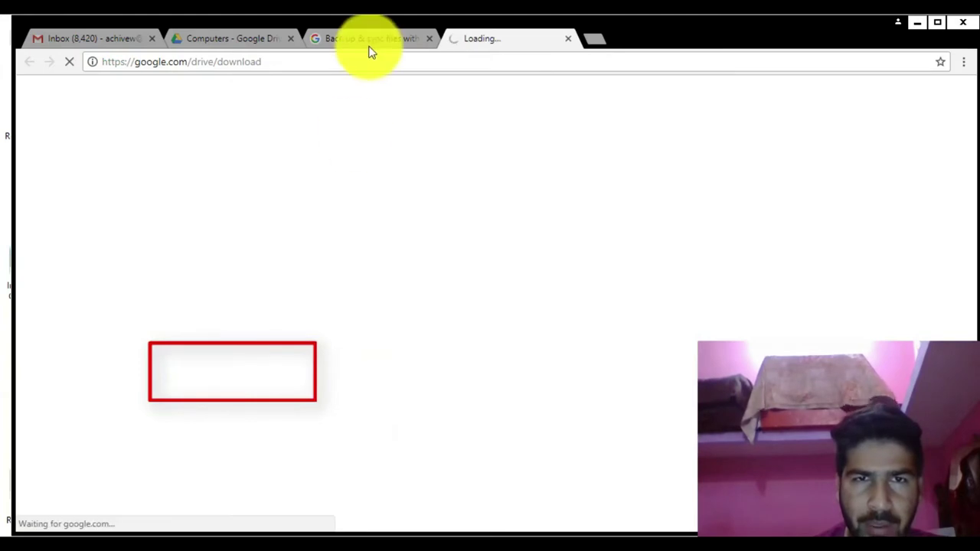
pyautogui.click(368, 44)
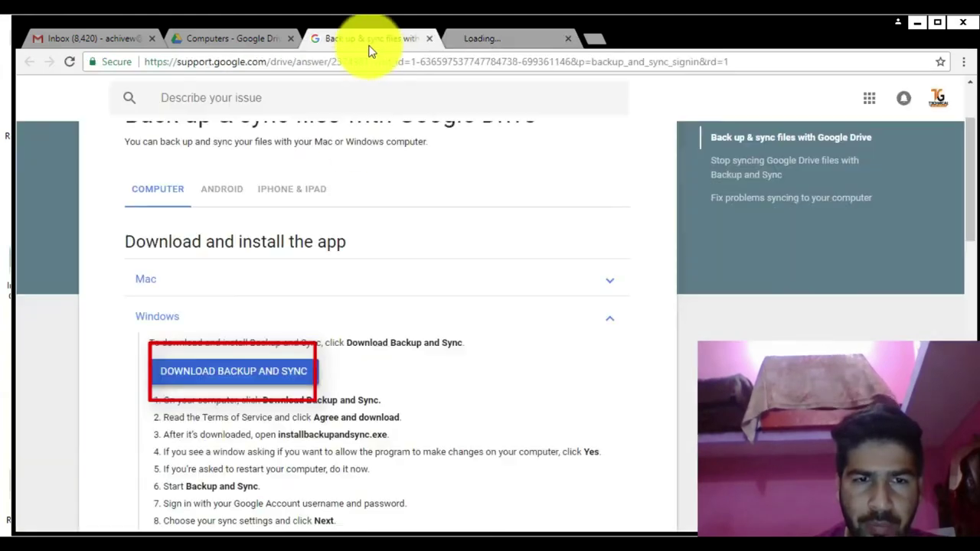
pyautogui.click(493, 38)
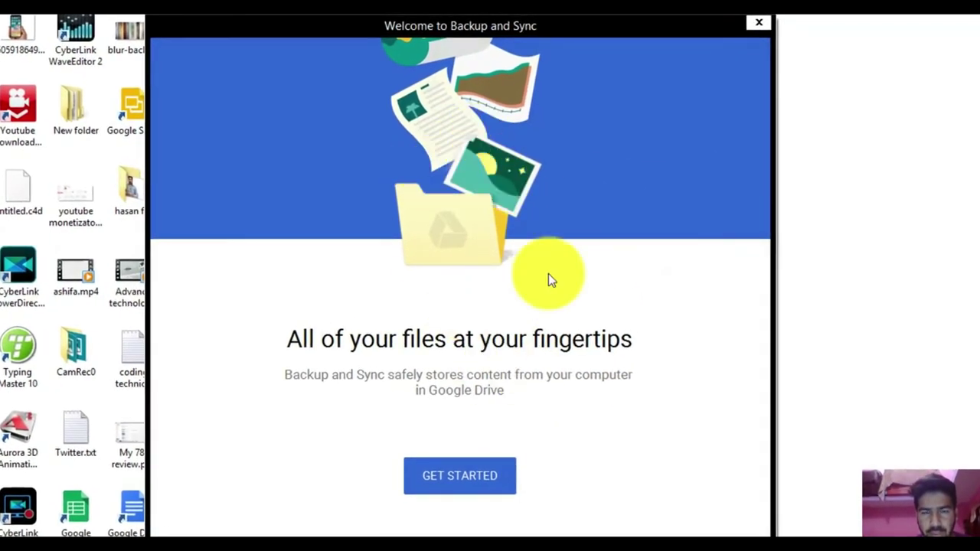
# Step: Start the Backup and Sync setup and continue to the My Laptop folder selection
pyautogui.click(452, 479)
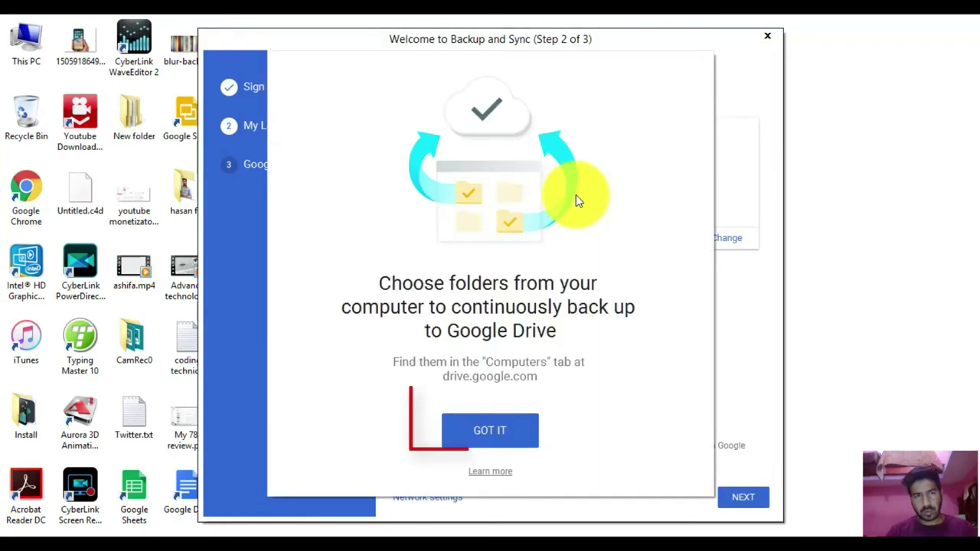
pyautogui.click(487, 431)
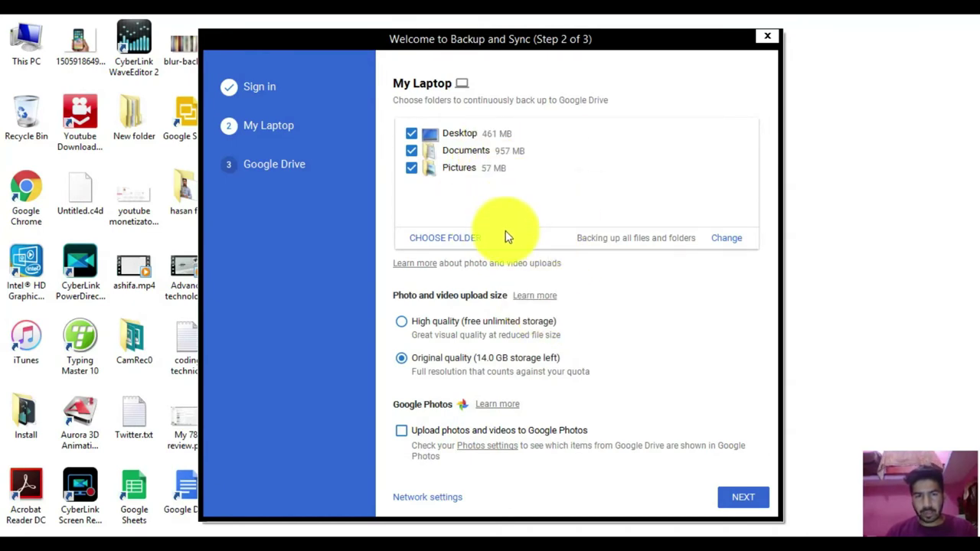
pyautogui.moveTo(457, 187)
pyautogui.mouseDown()
pyautogui.moveTo(458, 135)
pyautogui.moveTo(474, 195)
pyautogui.mouseUp()
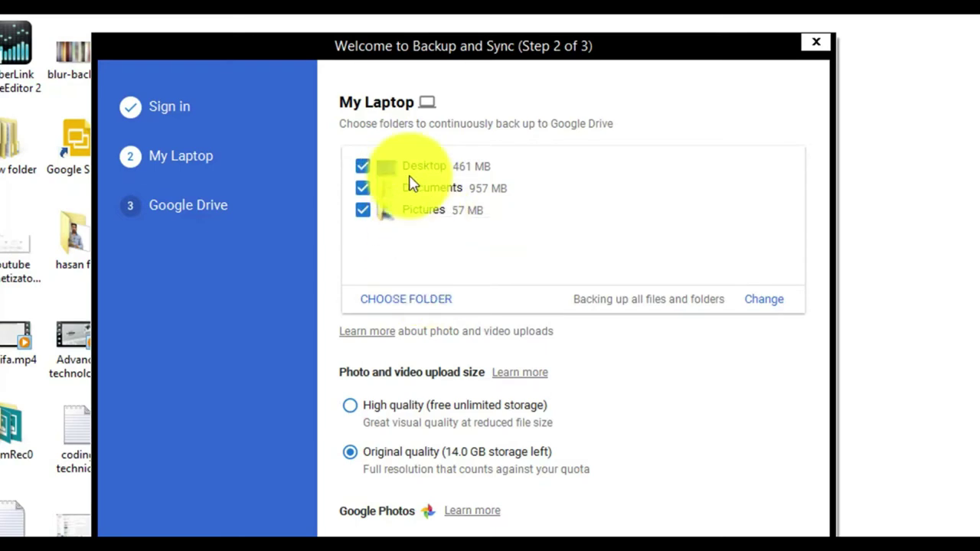
# Step: Add the Technical guru folder from the Desktop to the list of laptop folders for backup
pyautogui.click(413, 302)
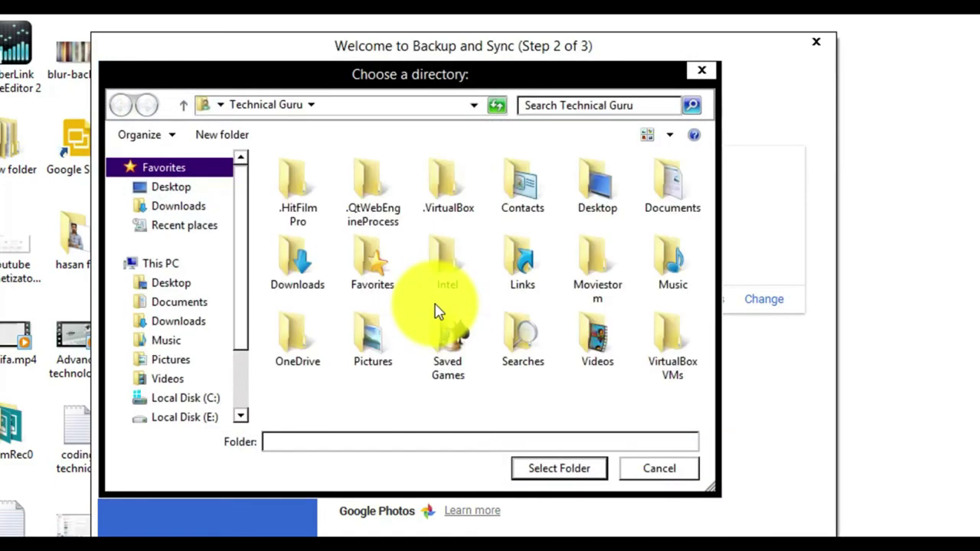
pyautogui.click(701, 70)
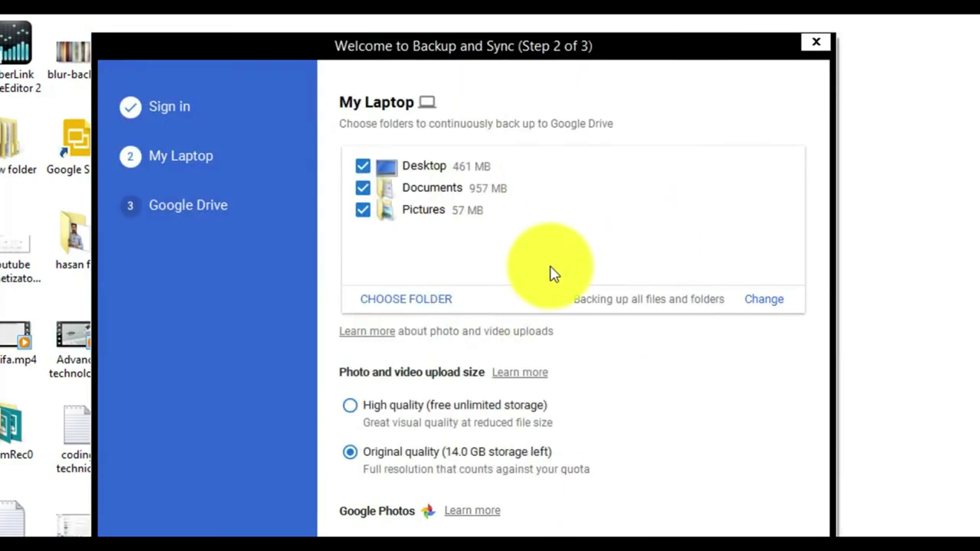
pyautogui.click(435, 302)
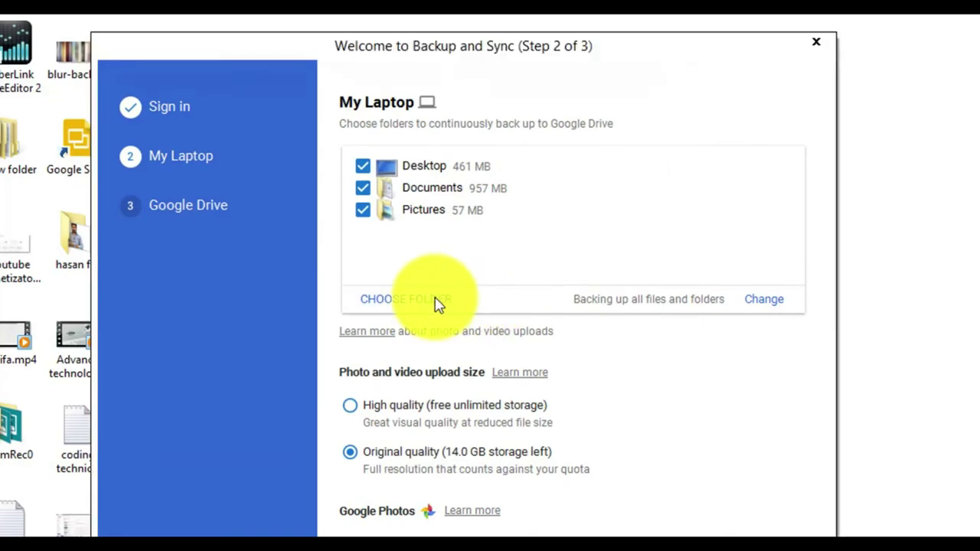
pyautogui.doubleClick(393, 79)
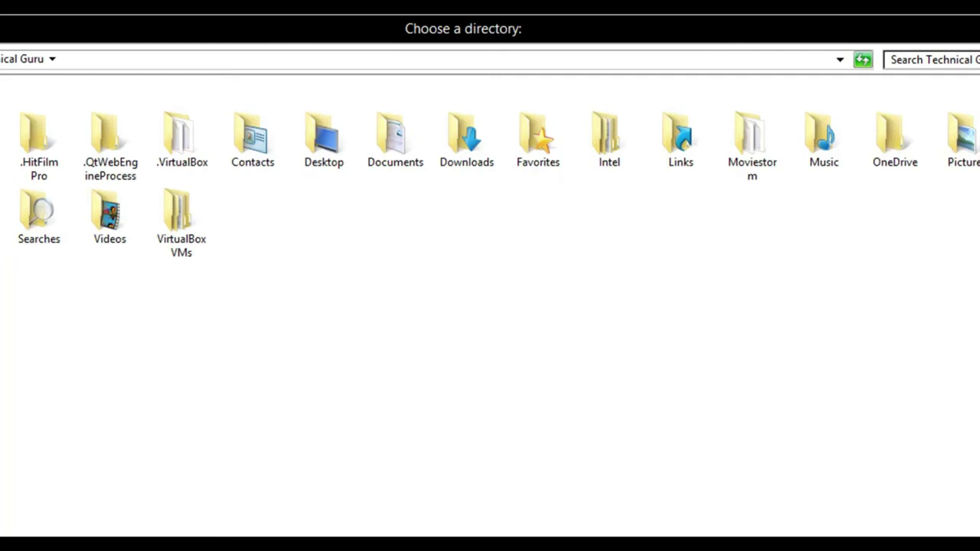
pyautogui.hotkey('alt', 'Up')
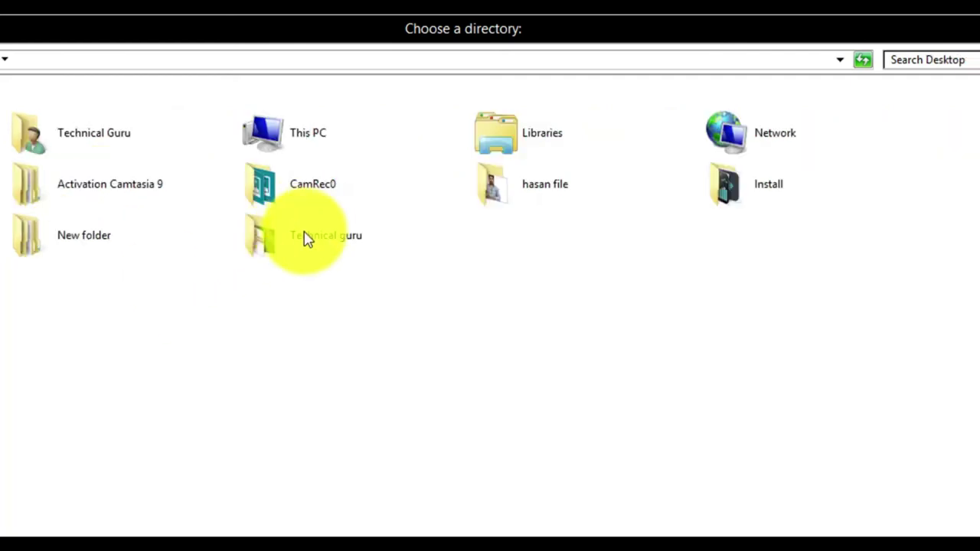
pyautogui.click(305, 235)
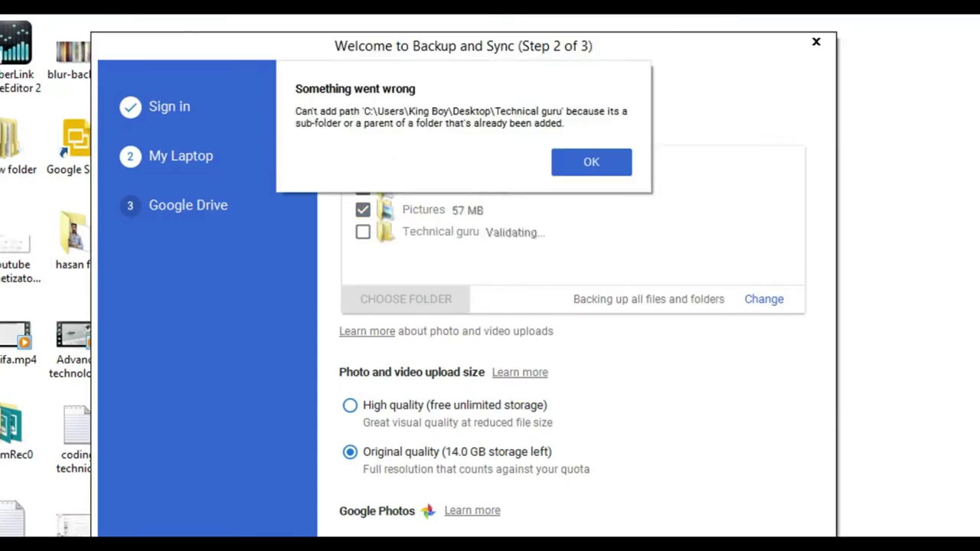
pyautogui.click(593, 163)
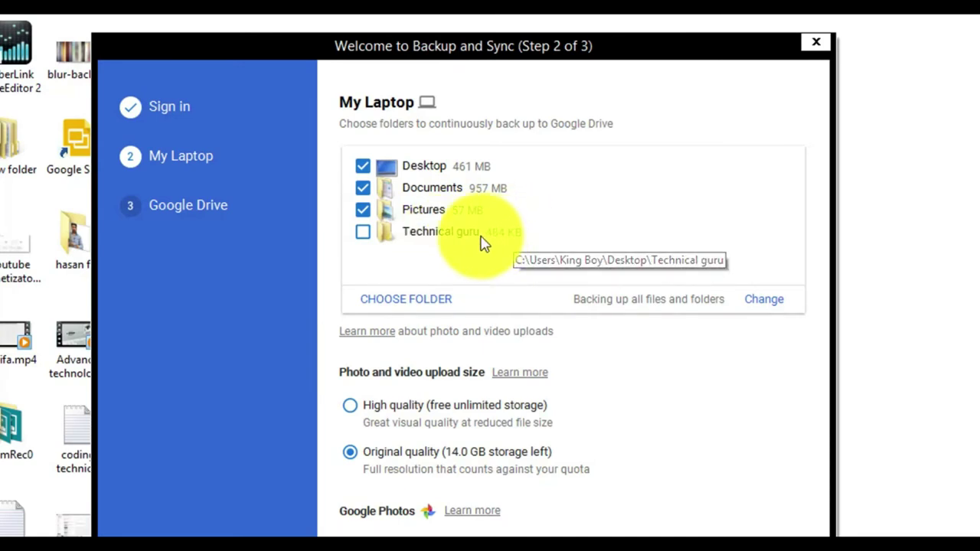
# Step: Move the setup window aside and inspect the files in the desktop's Technical guru folder, closing it when done
pyautogui.moveTo(243, 55); pyautogui.dragTo(401, 68)
pyautogui.click(225, 426)
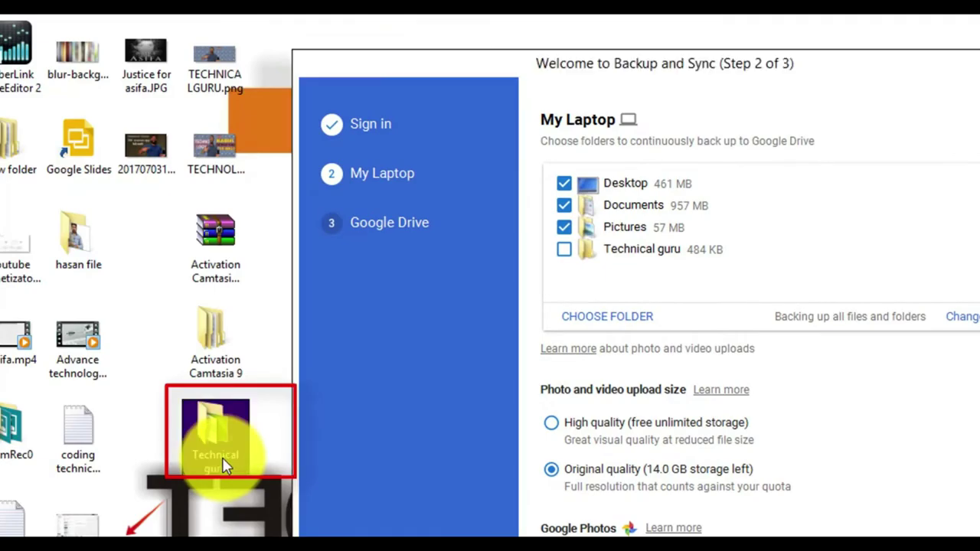
pyautogui.doubleClick(252, 452)
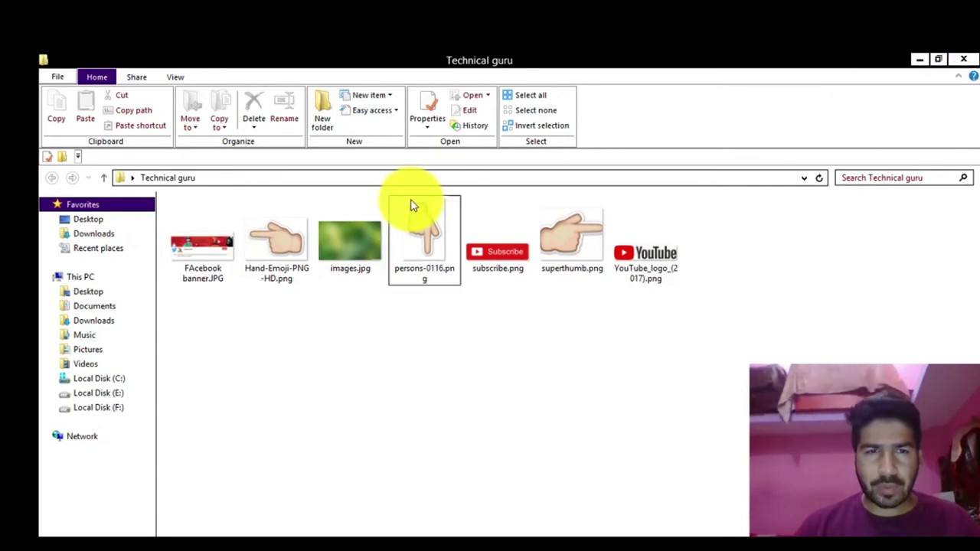
pyautogui.hotkey('ctrl', 'a')
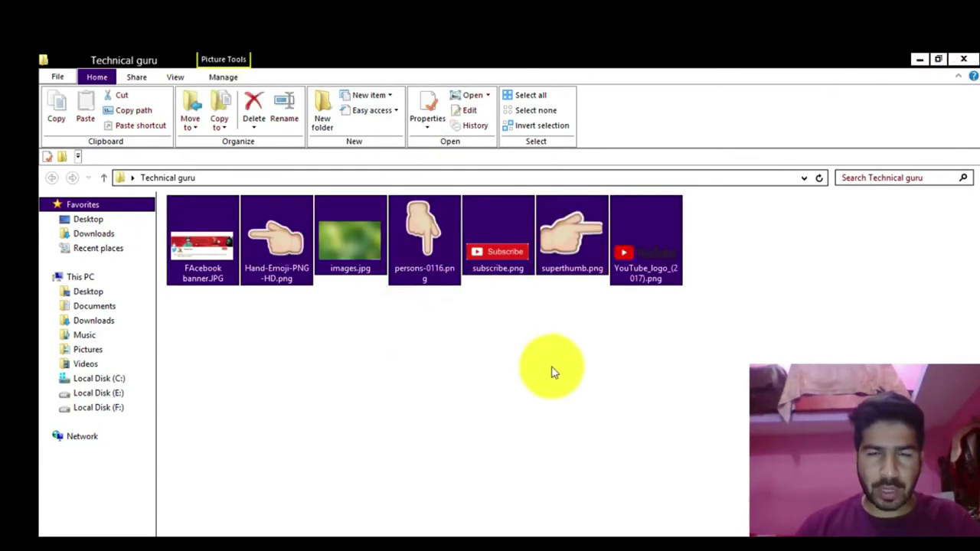
pyautogui.click(570, 377)
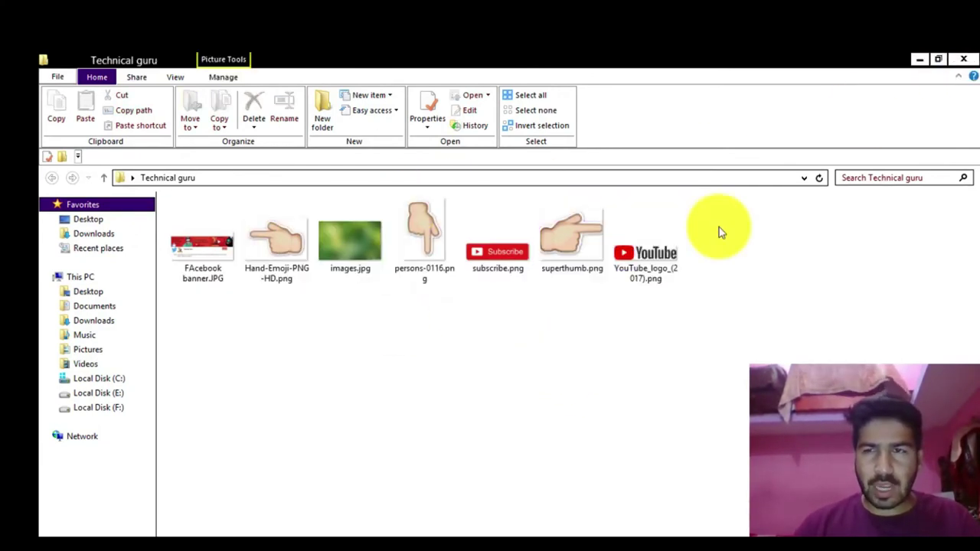
pyautogui.click(955, 63)
# Step: Try to include the Technical guru folder in the backup while the Desktop folder is still selected
pyautogui.click(585, 231)
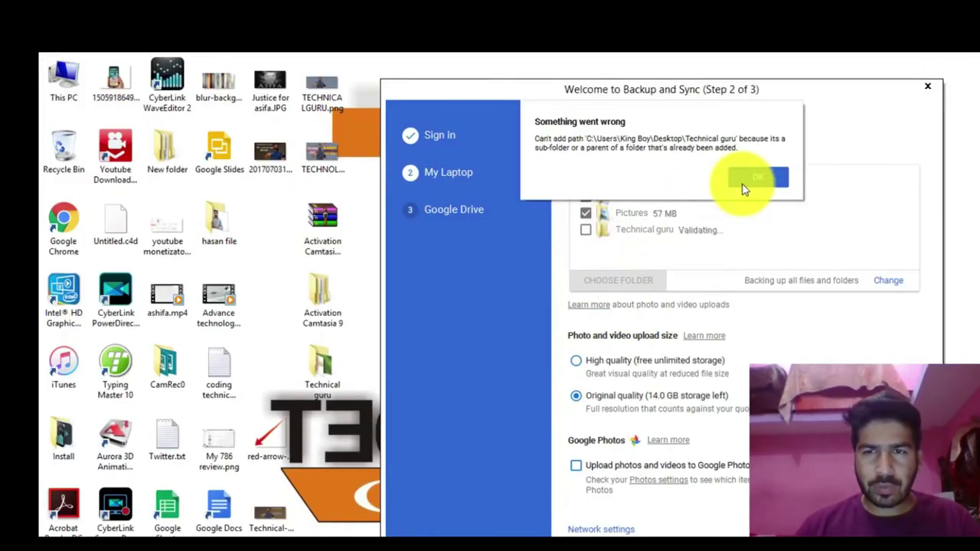
pyautogui.click(743, 188)
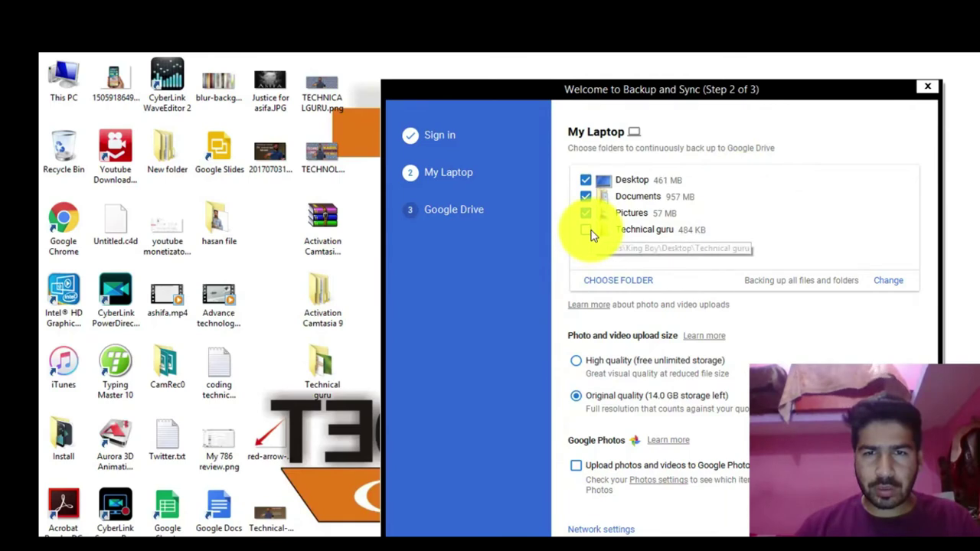
pyautogui.click(585, 230)
pyautogui.click(748, 180)
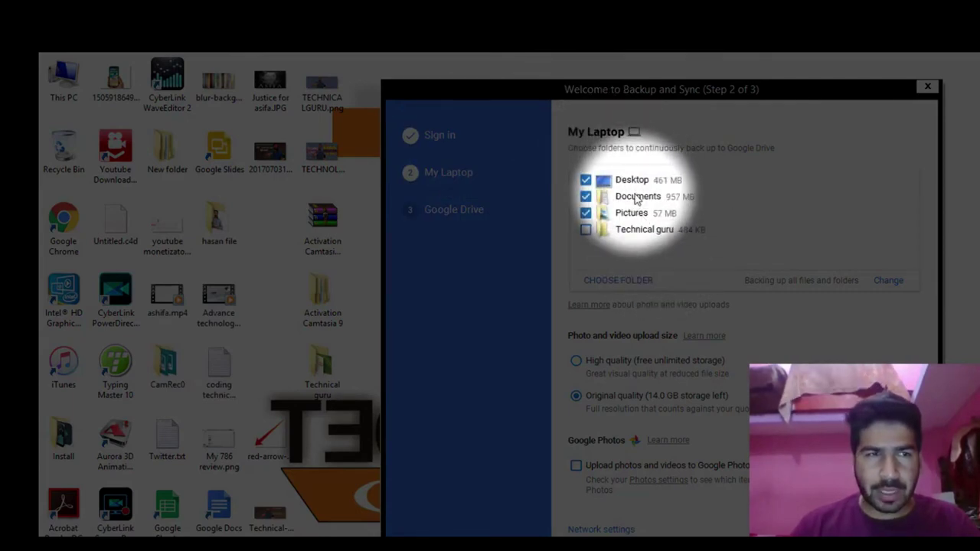
# Step: View the contents of this computer's Downloads folder and close the file window
pyautogui.click(45, 93)
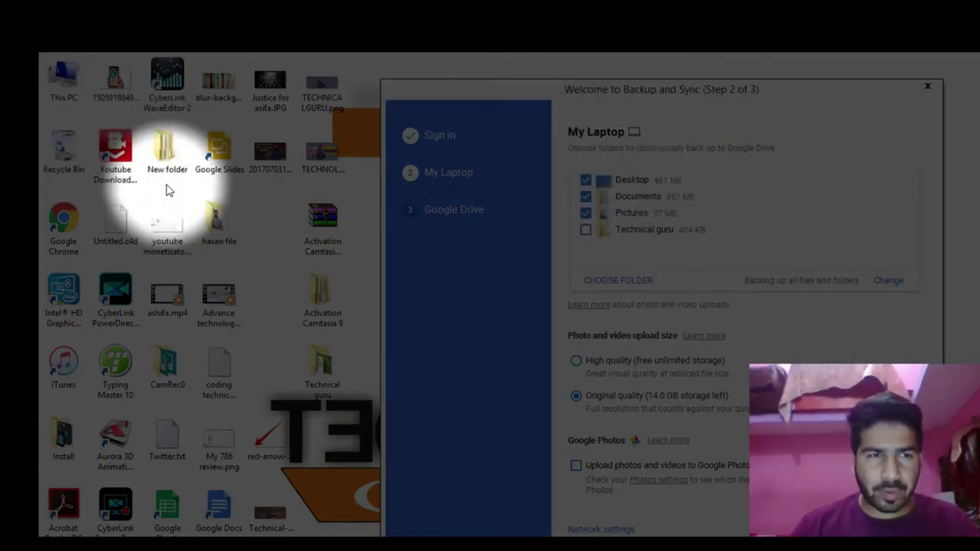
pyautogui.click(100, 237)
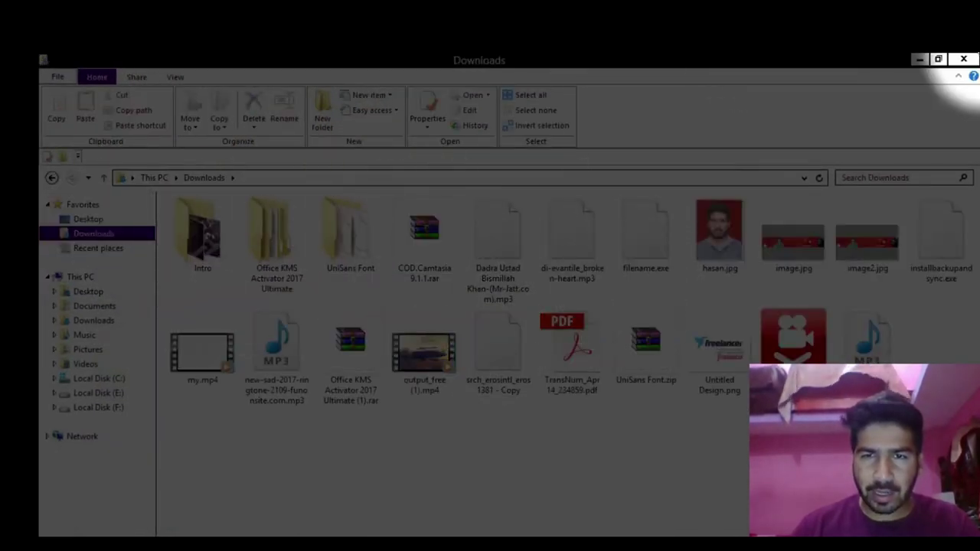
pyautogui.click(963, 59)
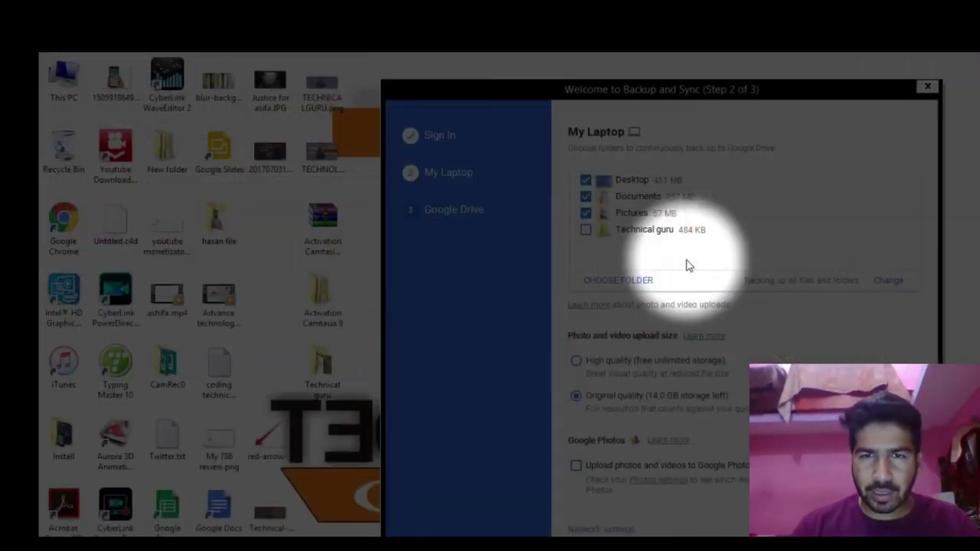
# Step: Exclude Desktop, Documents and Pictures from the backup and select only the Technical guru folder
pyautogui.click(586, 196)
pyautogui.click(585, 181)
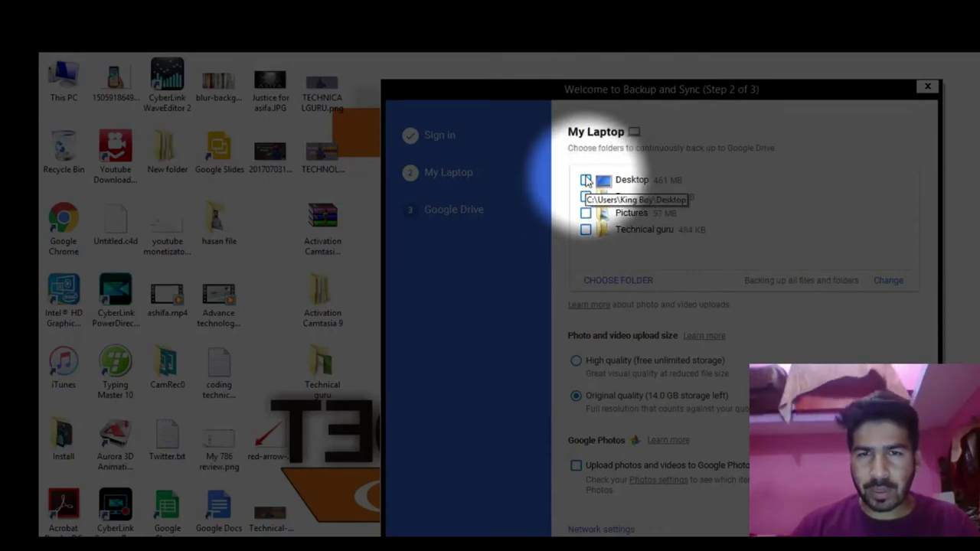
pyautogui.click(586, 182)
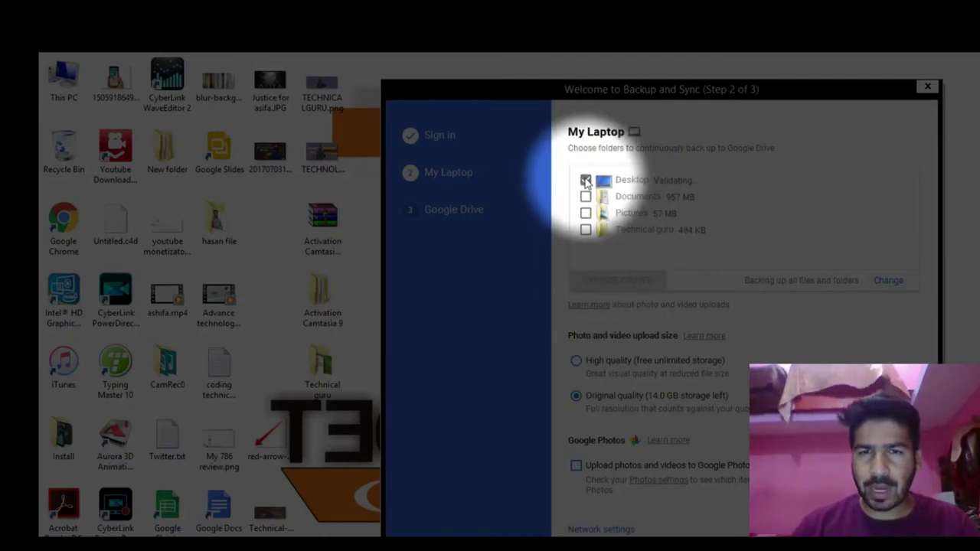
pyautogui.click(585, 181)
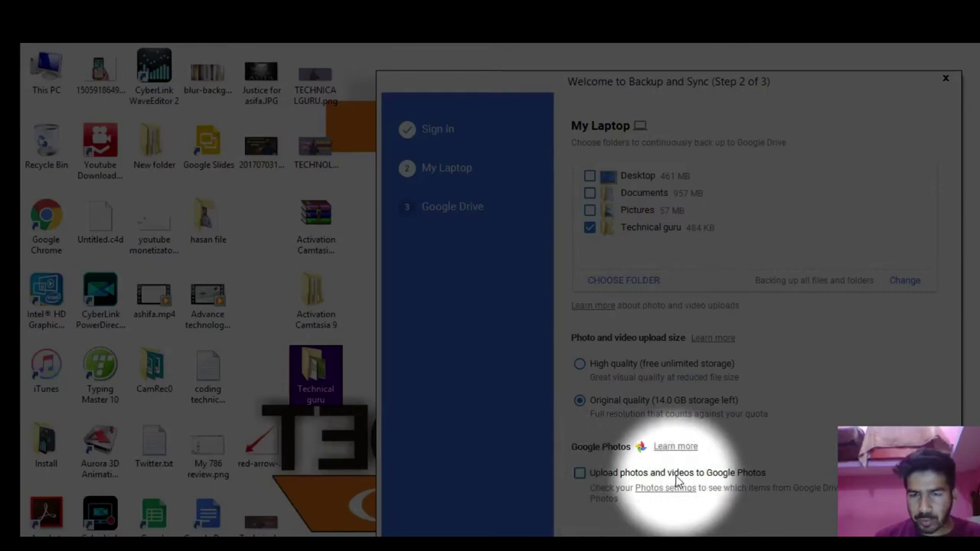
# Step: Leave photo and video upload to Google Photos off and continue to the Google Drive sync settings
pyautogui.click(579, 473)
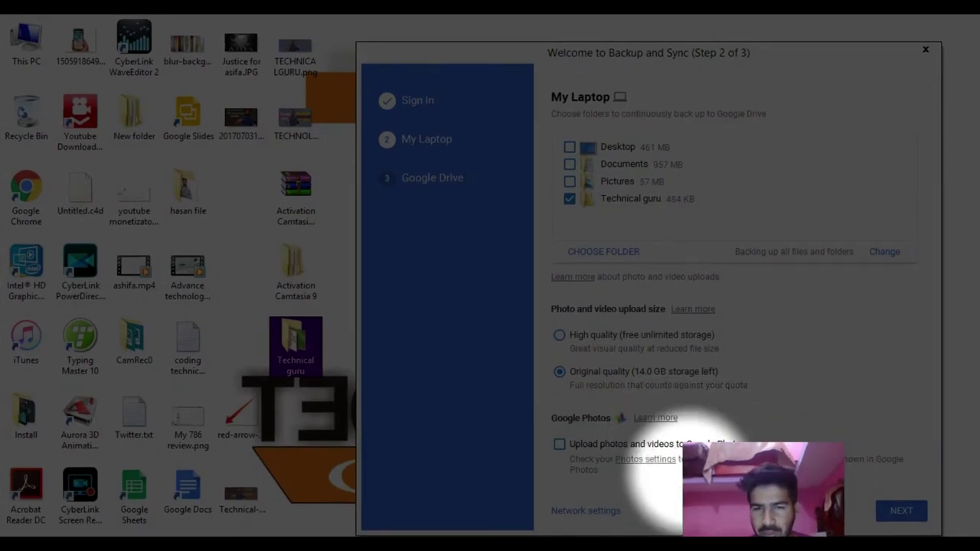
pyautogui.click(561, 444)
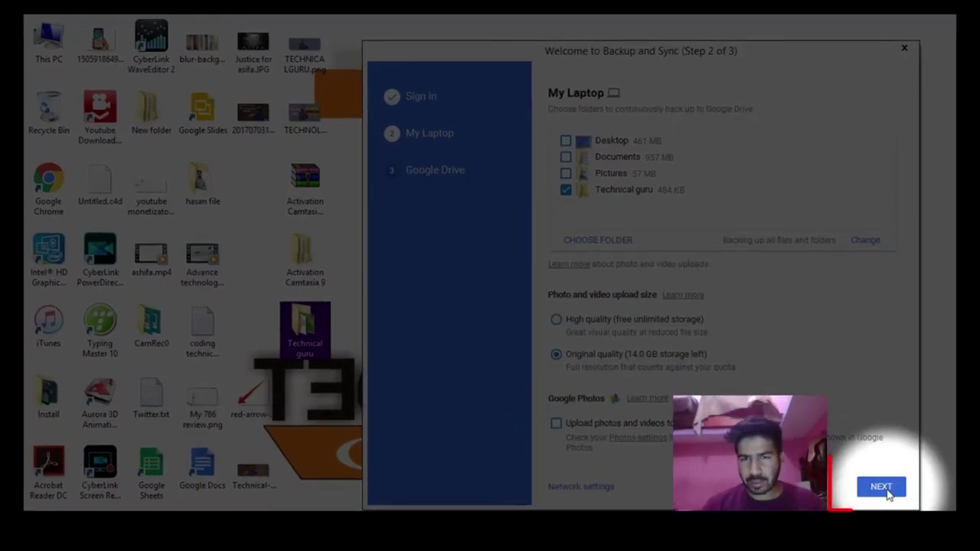
pyautogui.click(882, 486)
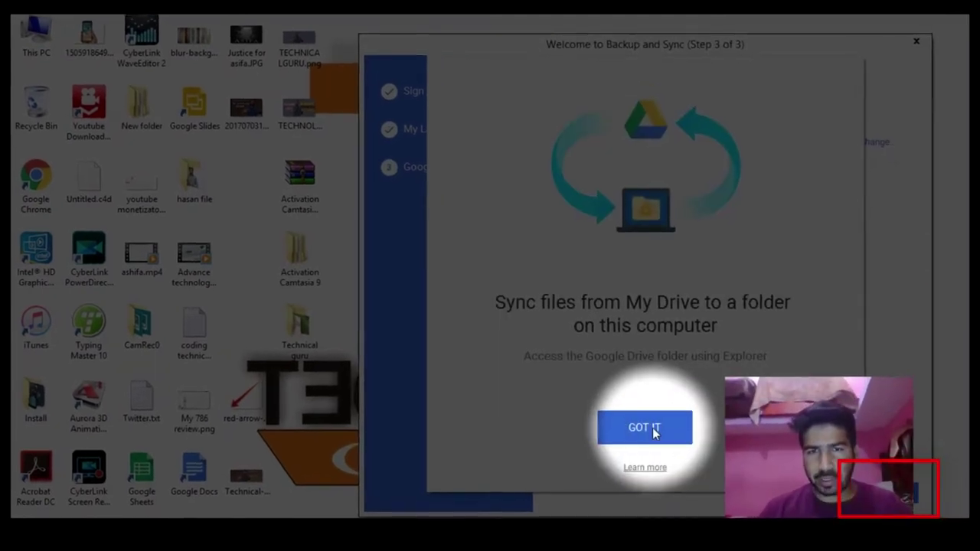
pyautogui.click(639, 423)
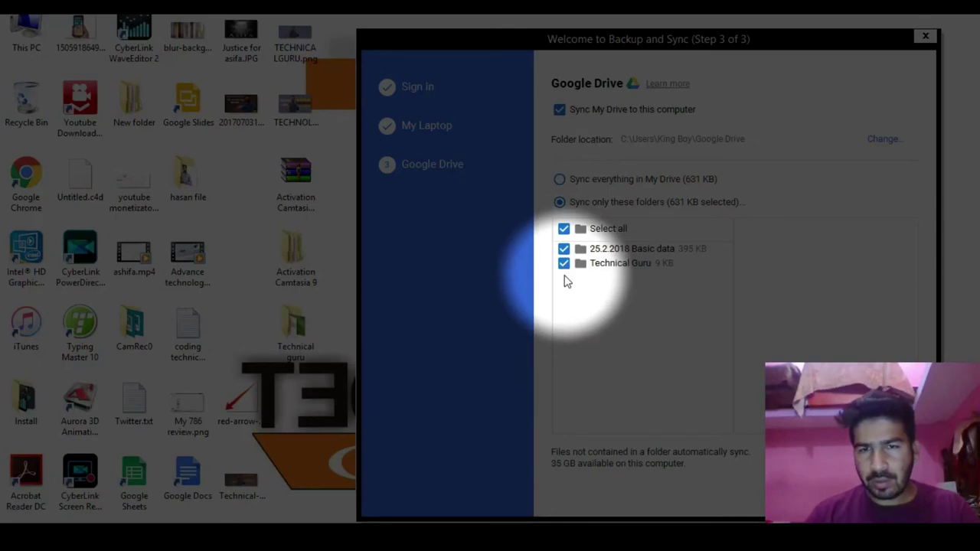
# Step: Choose to sync everything in My Drive to this computer and start Backup and Sync
pyautogui.click(564, 248)
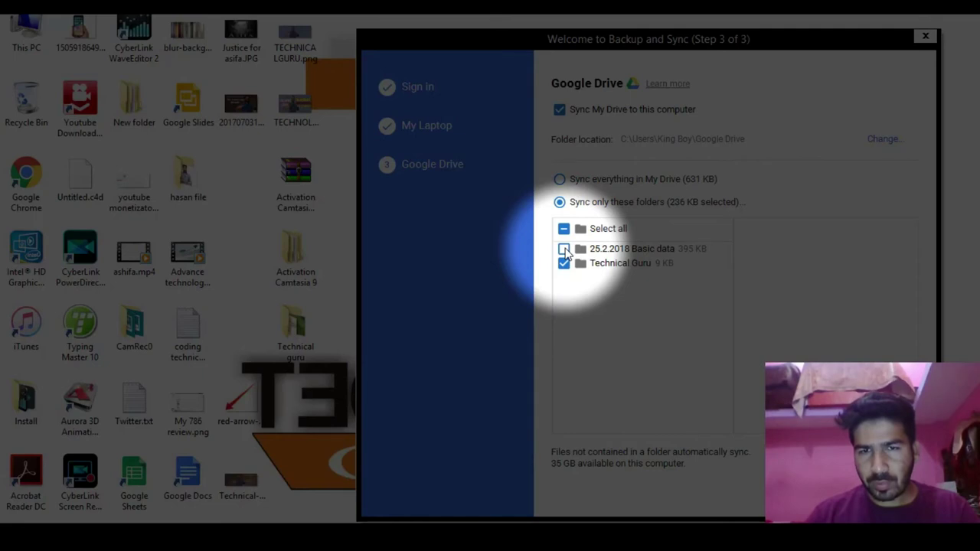
pyautogui.click(564, 249)
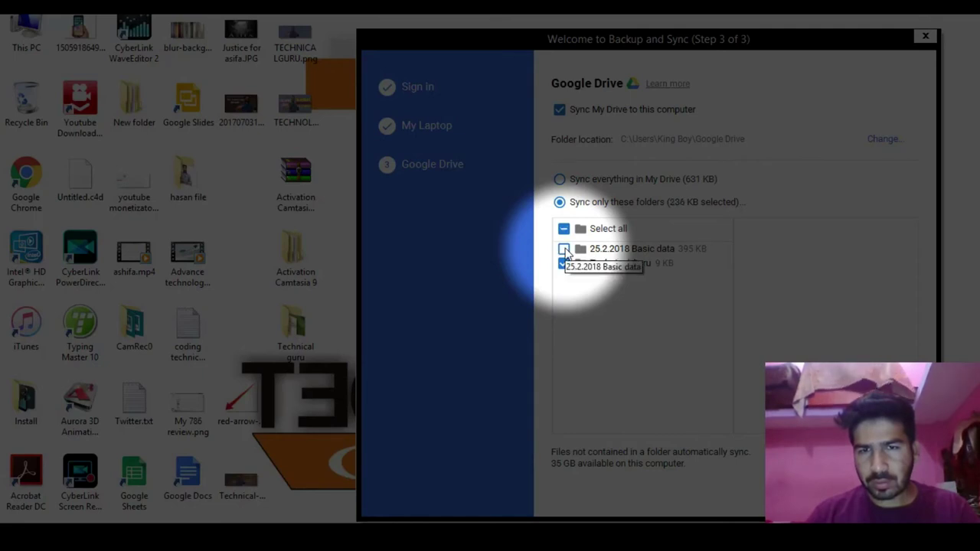
pyautogui.click(560, 180)
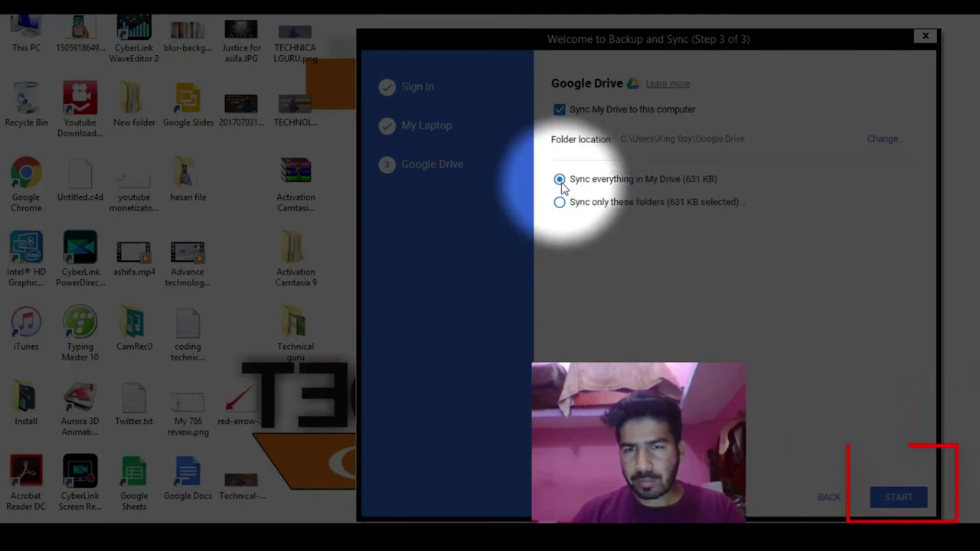
pyautogui.click(897, 497)
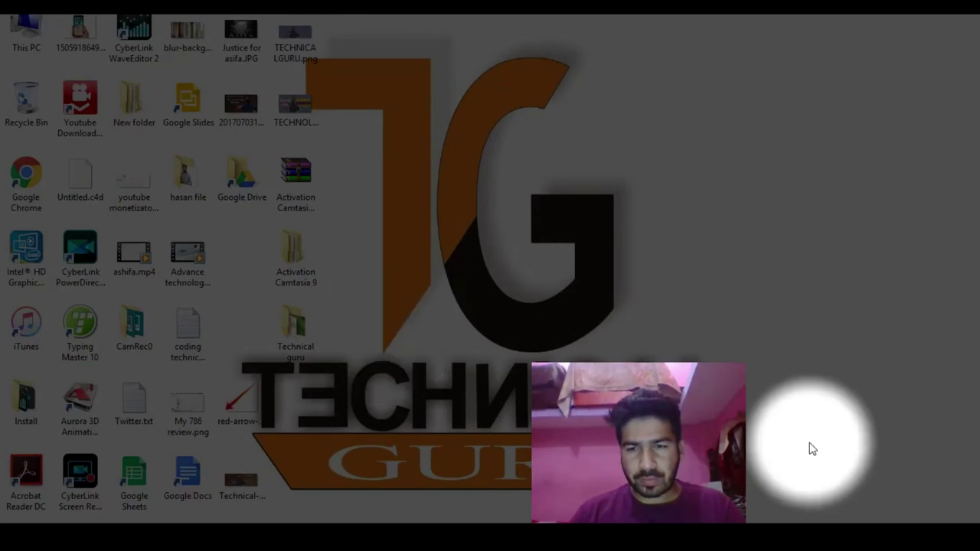
# Step: Show the Backup and Sync status from the hidden notification icons and close the Google Drive folder window
pyautogui.click(830, 535)
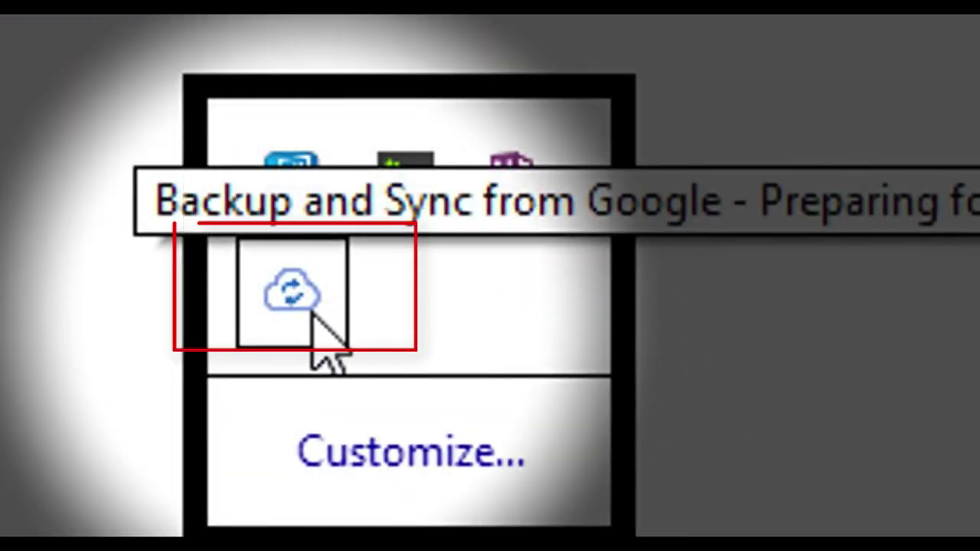
pyautogui.click(313, 314)
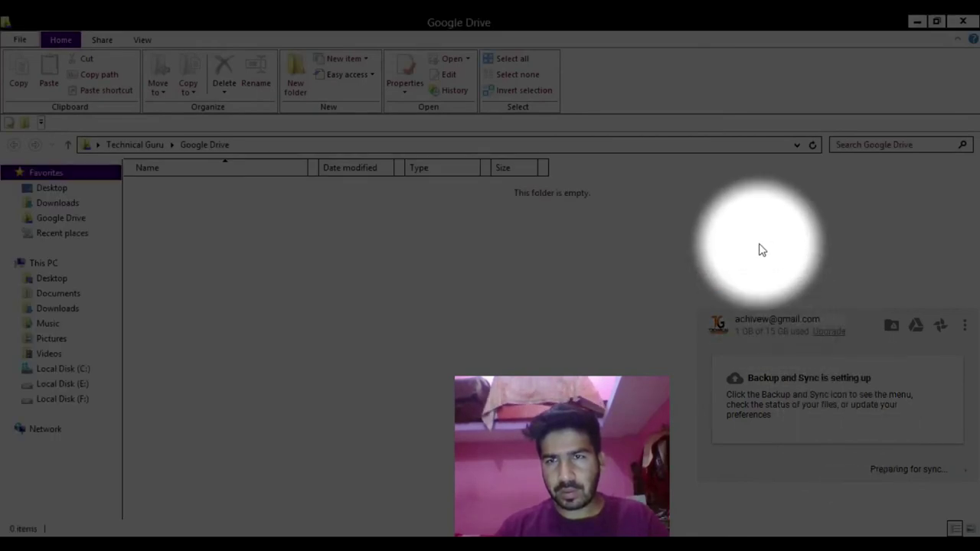
pyautogui.click(961, 22)
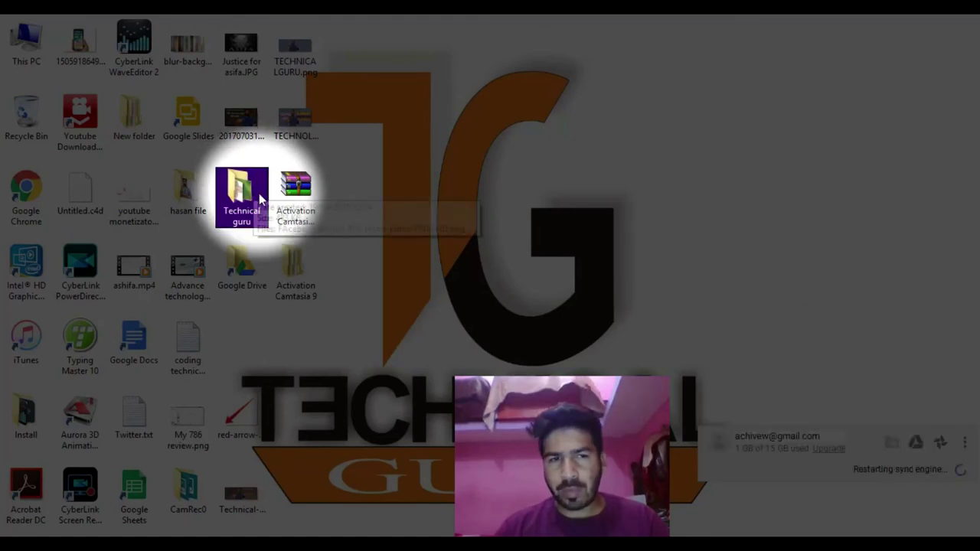
# Step: View the contents of the Technical guru folder on the desktop and close its window
pyautogui.doubleClick(236, 208)
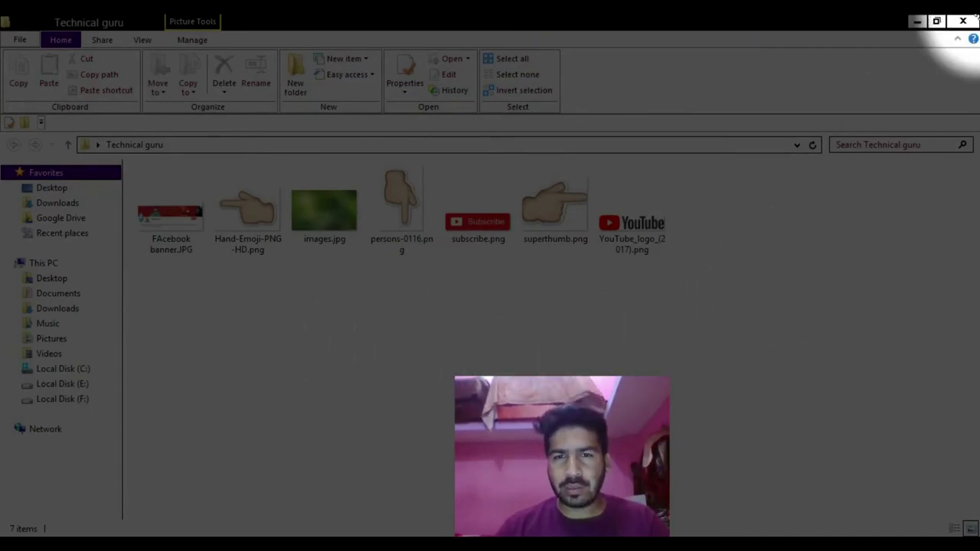
pyautogui.click(970, 21)
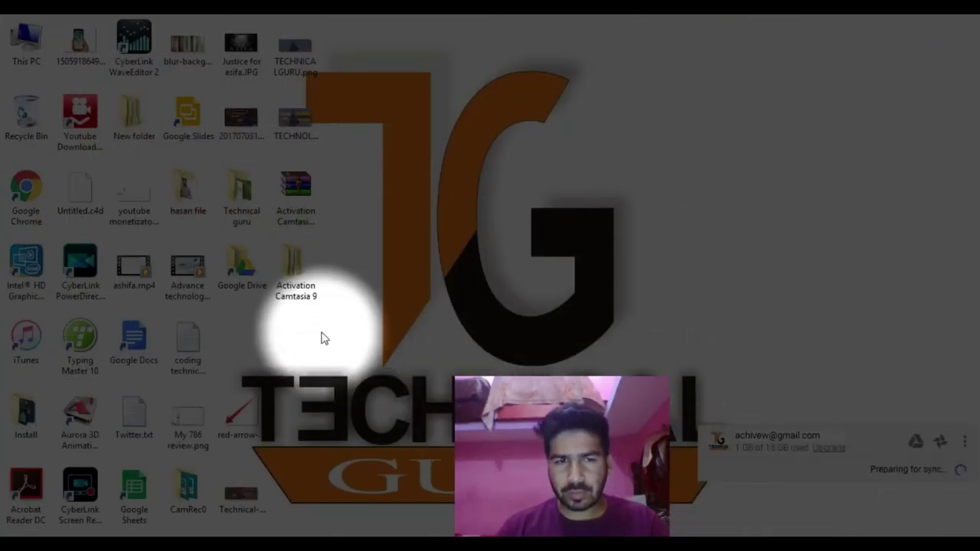
# Step: Respond to the find-your-files notice by opening Google Drive, and dismiss the Backup and Sync status window
pyautogui.click(265, 270)
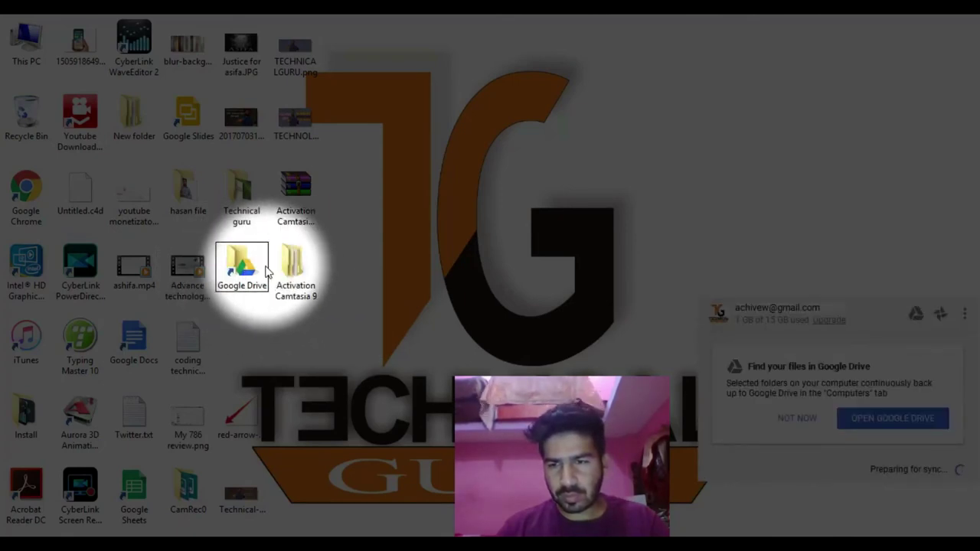
pyautogui.click(881, 421)
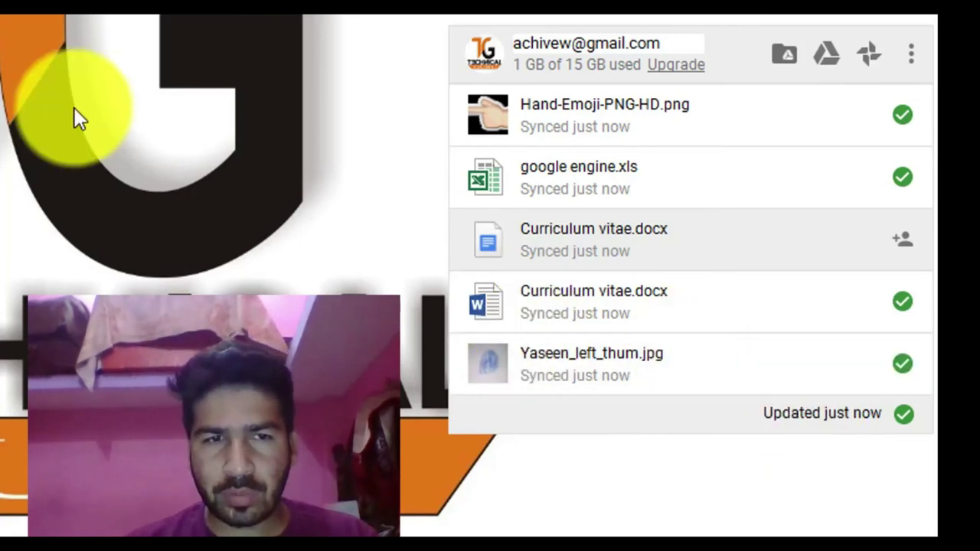
pyautogui.click(74, 108)
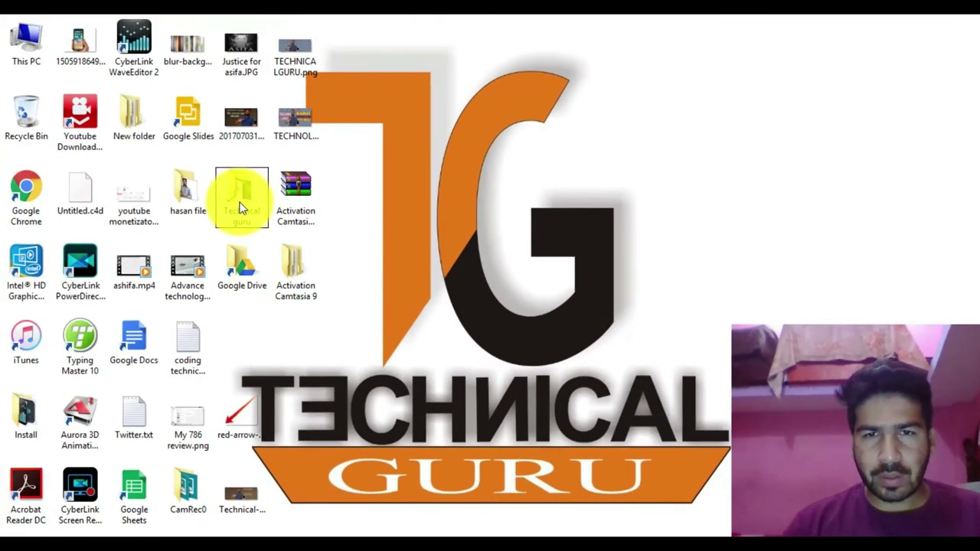
# Step: Open the desktop Technical guru folder and examine the sync status marks on each of its image files
pyautogui.doubleClick(240, 208)
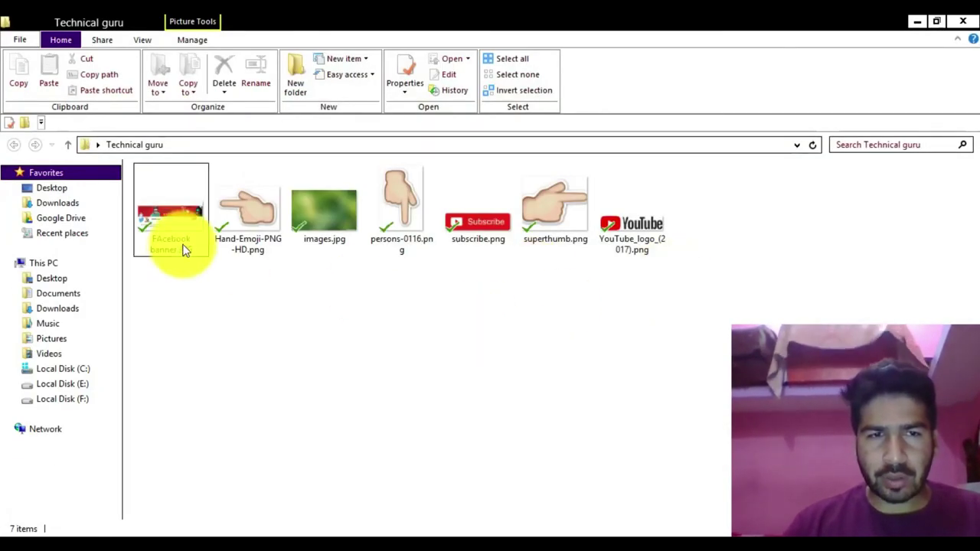
pyautogui.click(181, 247)
pyautogui.press('Right')
pyautogui.press('Right')
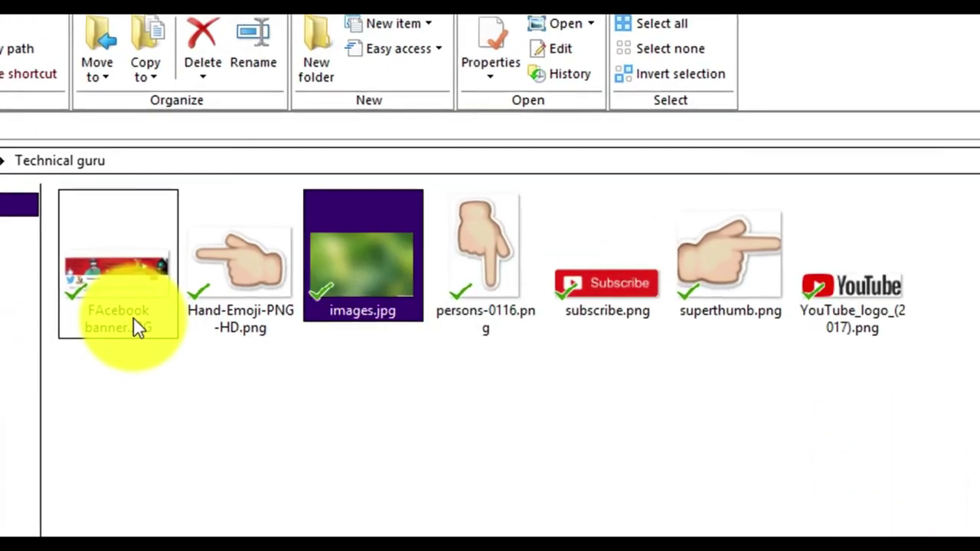
pyautogui.press('Right')
pyautogui.press('Right')
pyautogui.press('Right')
pyautogui.press('Right')
pyautogui.press('Left')
pyautogui.press('Left')
pyautogui.press('Left')
pyautogui.press('Left')
pyautogui.press('Left')
pyautogui.press('Left')
pyautogui.press('Right')
pyautogui.press('Right')
pyautogui.press('Right')
pyautogui.press('Right')
pyautogui.press('Right')
pyautogui.press('Right')
pyautogui.press('Left')
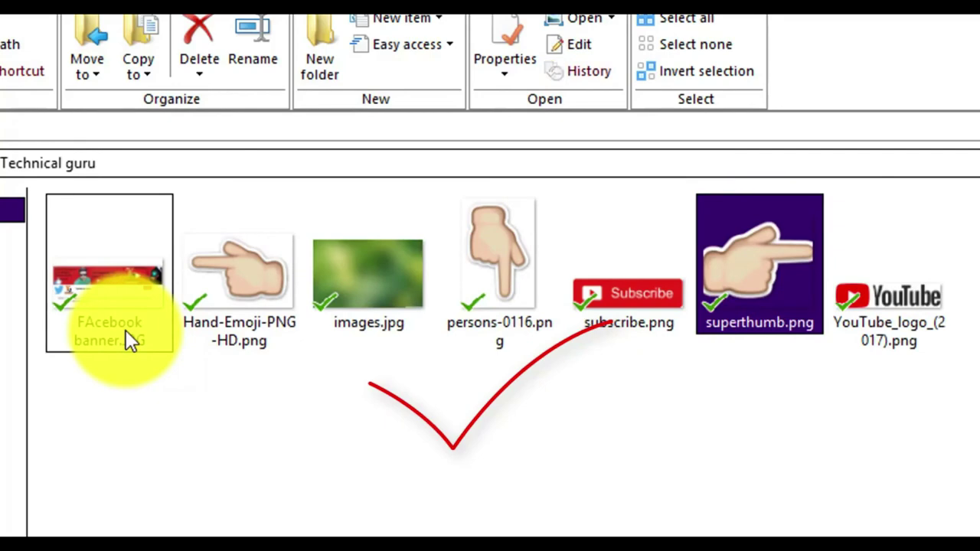
pyautogui.press('Left')
pyautogui.press('Left')
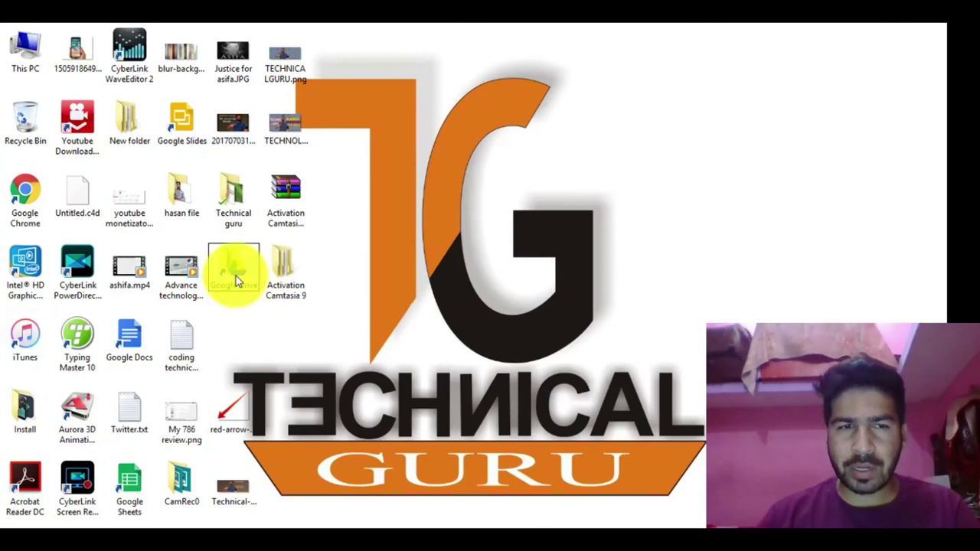
# Step: Open the local Google Drive folder from the desktop and look through its synced files and folders
pyautogui.doubleClick(235, 277)
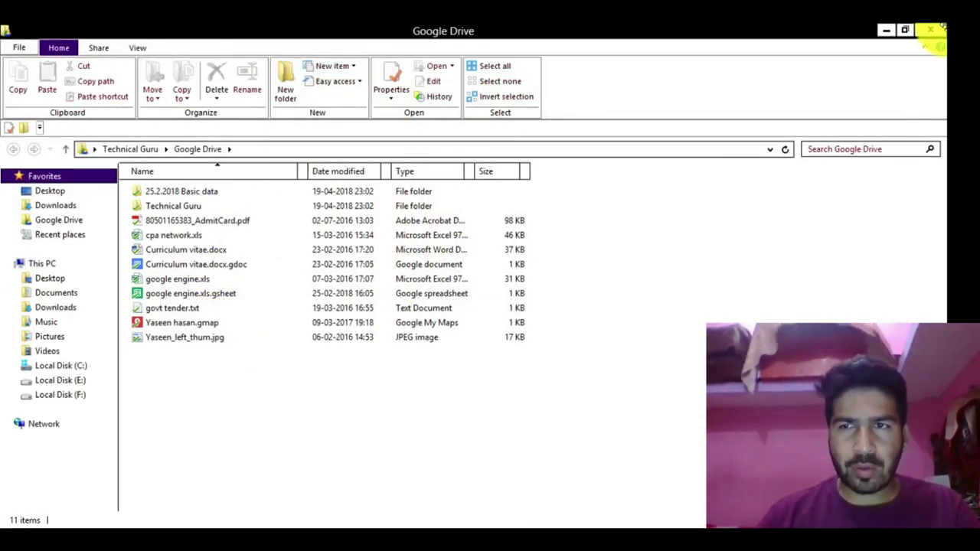
pyautogui.click(929, 30)
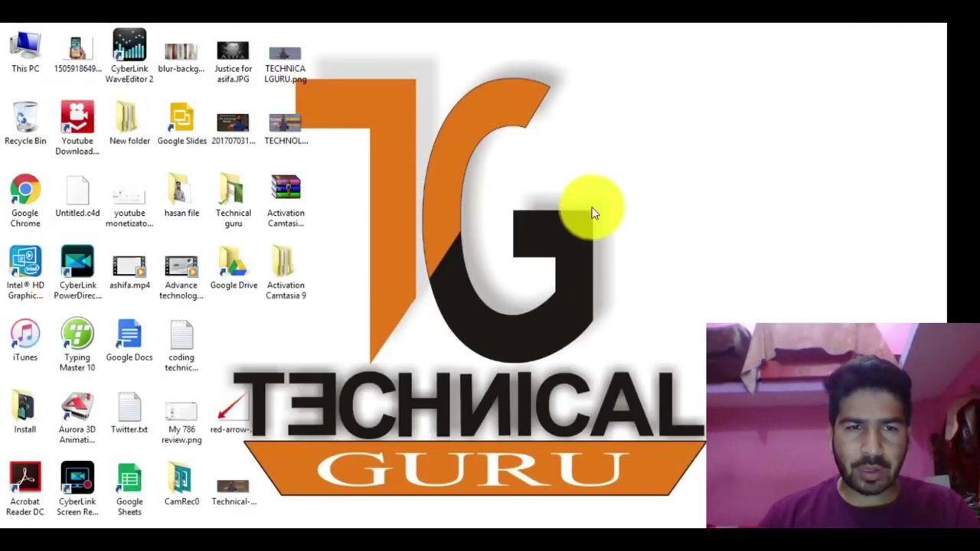
pyautogui.doubleClick(243, 285)
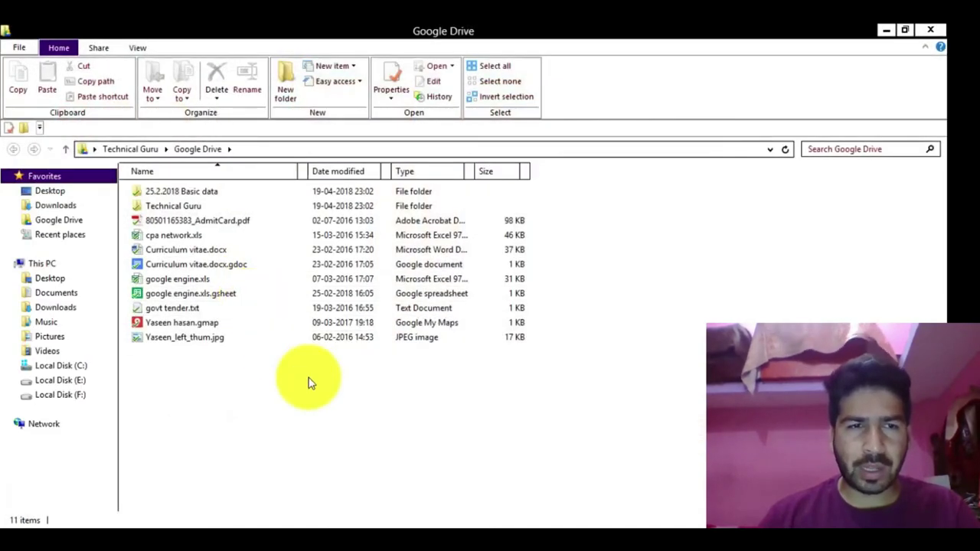
pyautogui.press('Down')
pyautogui.press('Down')
pyautogui.press('Down')
pyautogui.press('Up')
pyautogui.press('Up')
pyautogui.press('Up')
pyautogui.press('Up')
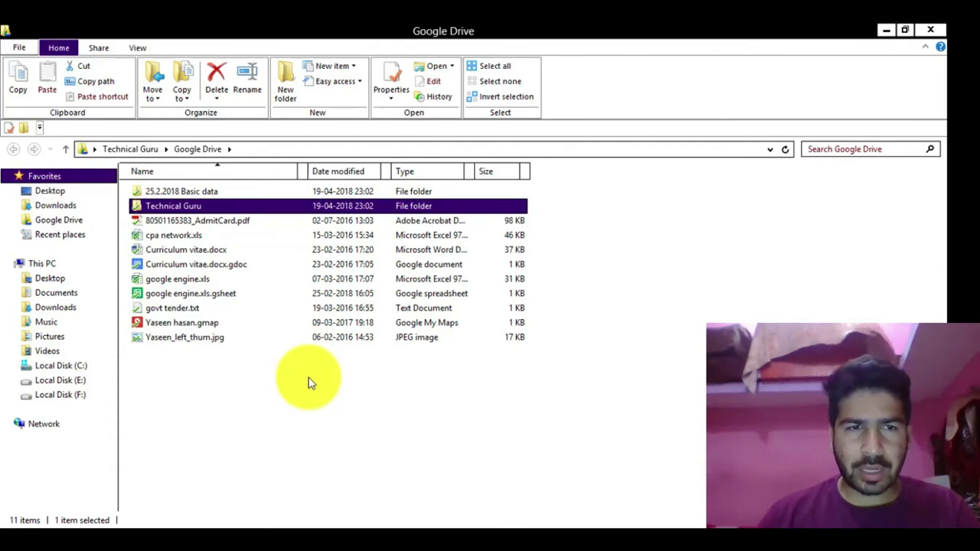
# Step: Check the contents of the Technical Guru subfolder, return to the Google Drive folder and close the window
pyautogui.press('Return')
pyautogui.press('Down')
pyautogui.press('BackSpace')
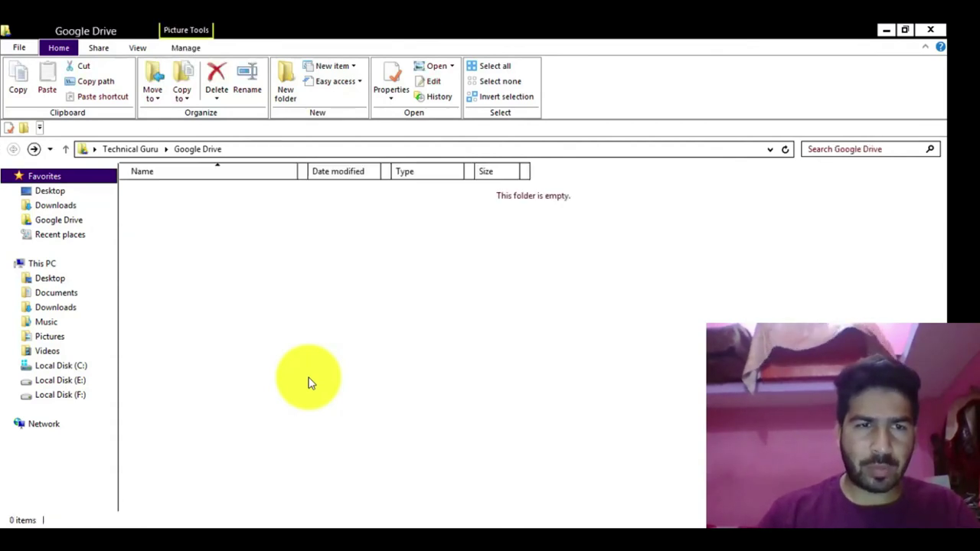
pyautogui.press('Return')
pyautogui.press('BackSpace')
pyautogui.press('Down')
pyautogui.press('Down')
pyautogui.press('Down')
pyautogui.press('Down')
pyautogui.click(929, 30)
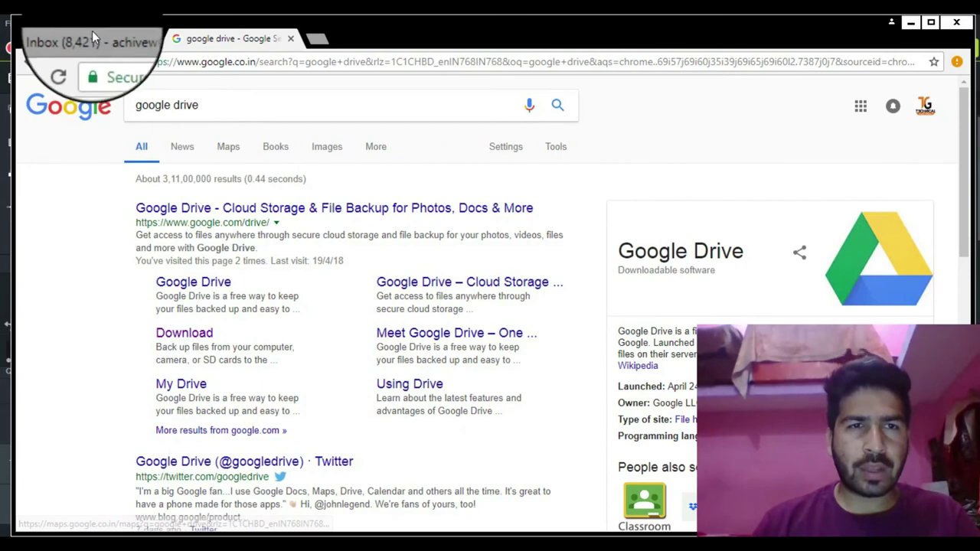
# Step: Switch to Chrome and open the Google Drive cloud storage site from the google drive search results
pyautogui.click(94, 33)
pyautogui.click(204, 38)
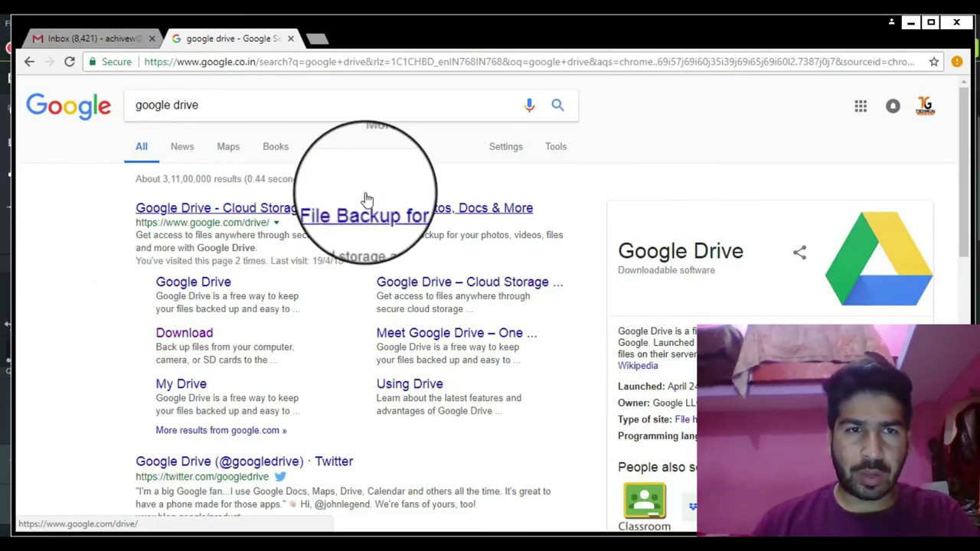
pyautogui.click(268, 207)
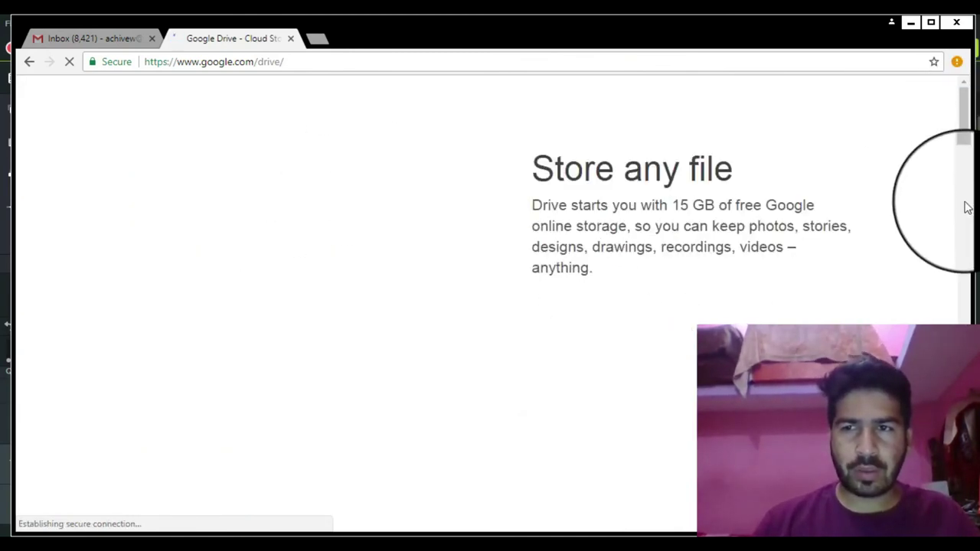
# Step: Look over the Google Drive landing page and continue to My Drive on the web
pyautogui.moveTo(965, 158); pyautogui.dragTo(963, 199)
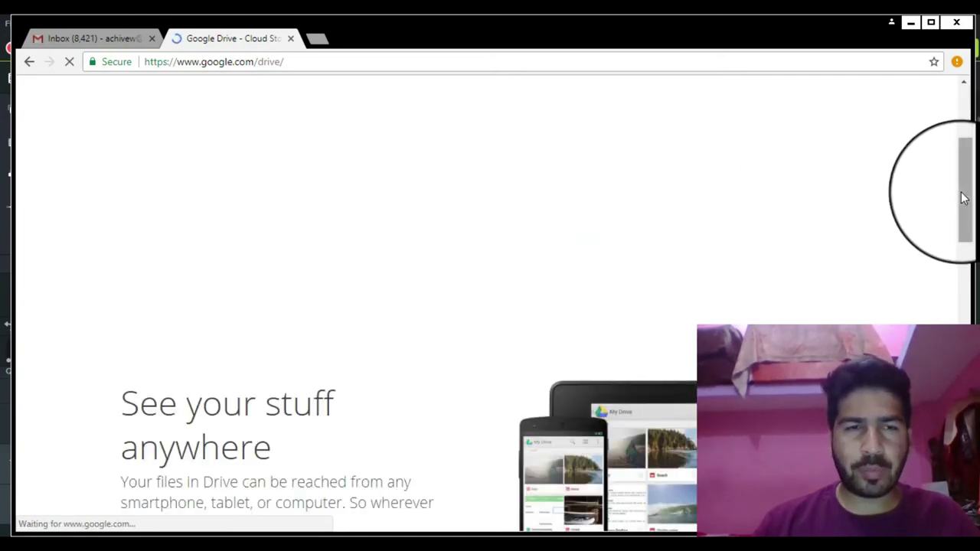
pyautogui.moveTo(963, 211); pyautogui.dragTo(966, 84)
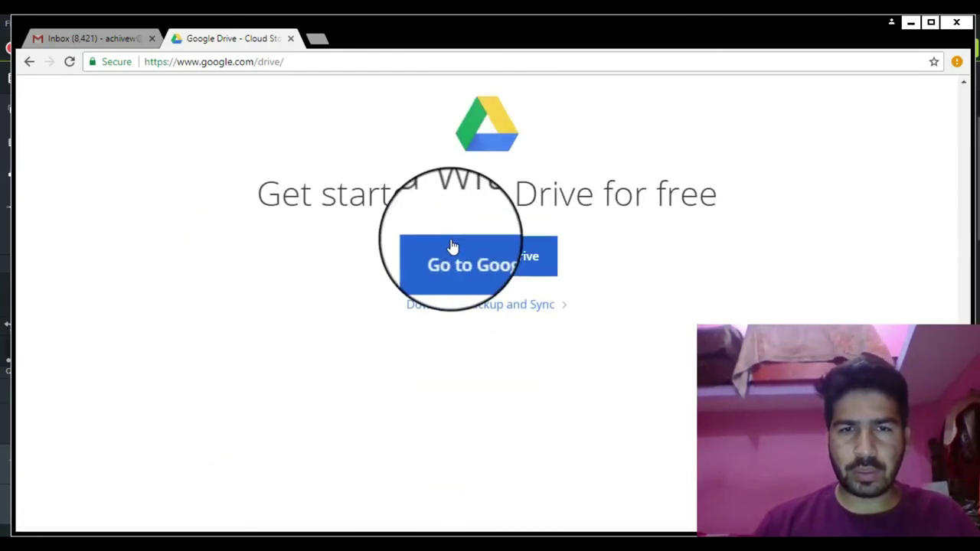
pyautogui.click(457, 257)
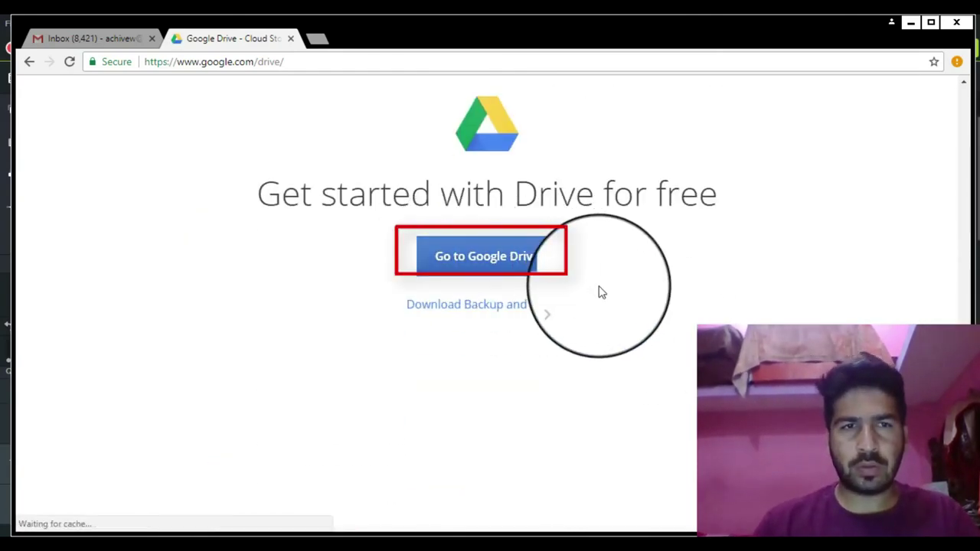
pyautogui.click(503, 261)
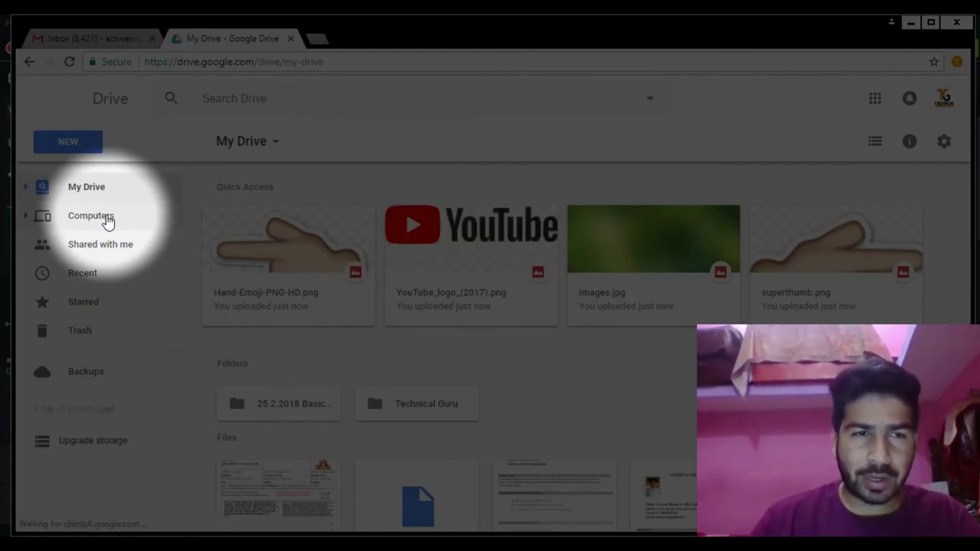
# Step: Open the backed-up Technical guru folder under My Laptop in Drive's Computers section
pyautogui.click(90, 216)
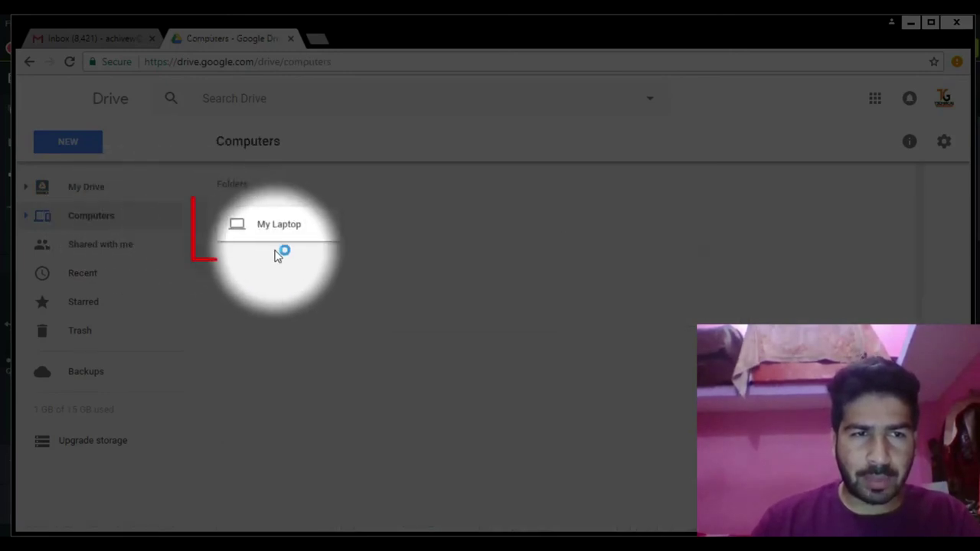
pyautogui.doubleClick(310, 232)
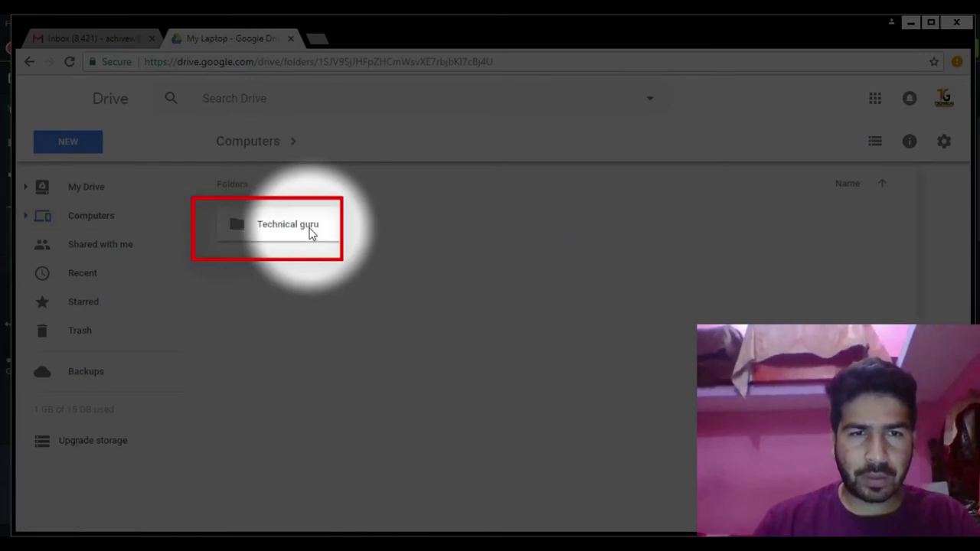
pyautogui.doubleClick(310, 232)
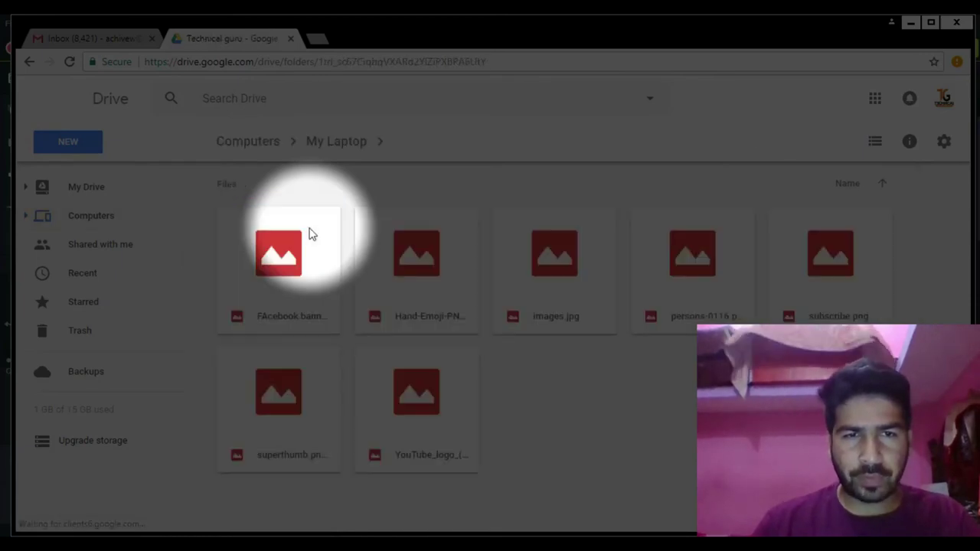